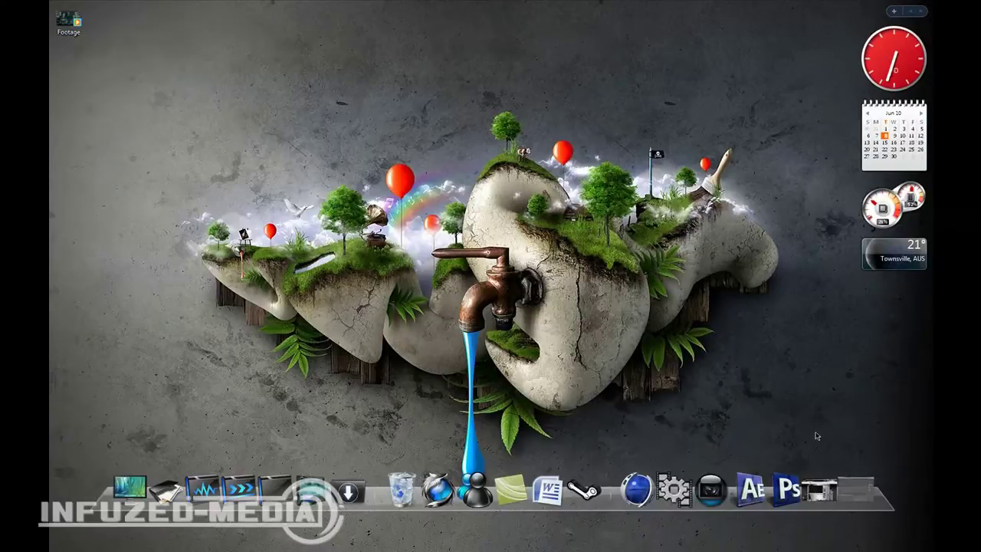
Step: Open After Effects, import Footage.avi from the desktop as a new composition, and maximize the program window
{"action": "left_click", "coordinate": [847, 483]}
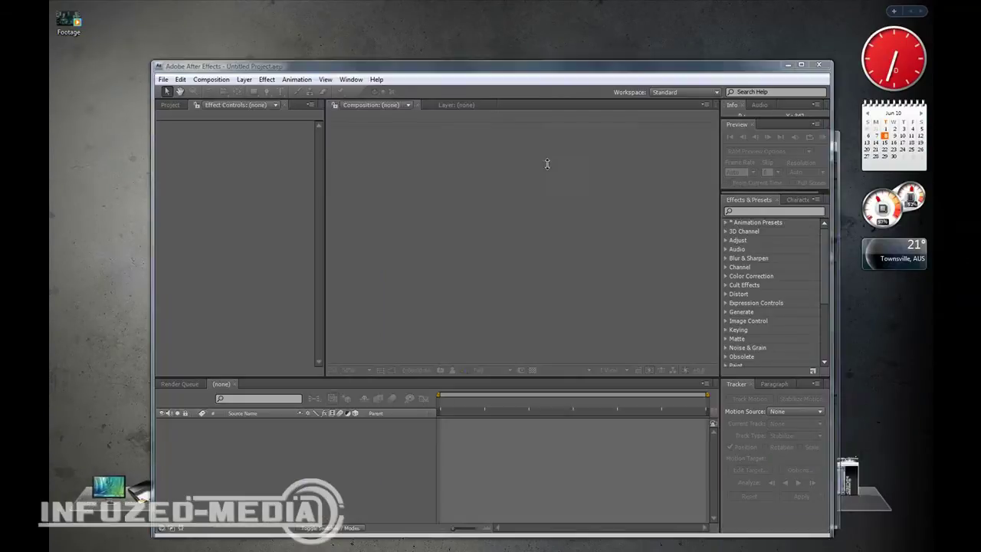
{"action": "left_click_drag", "start_coordinate": [338, 71], "coordinate": [322, 27]}
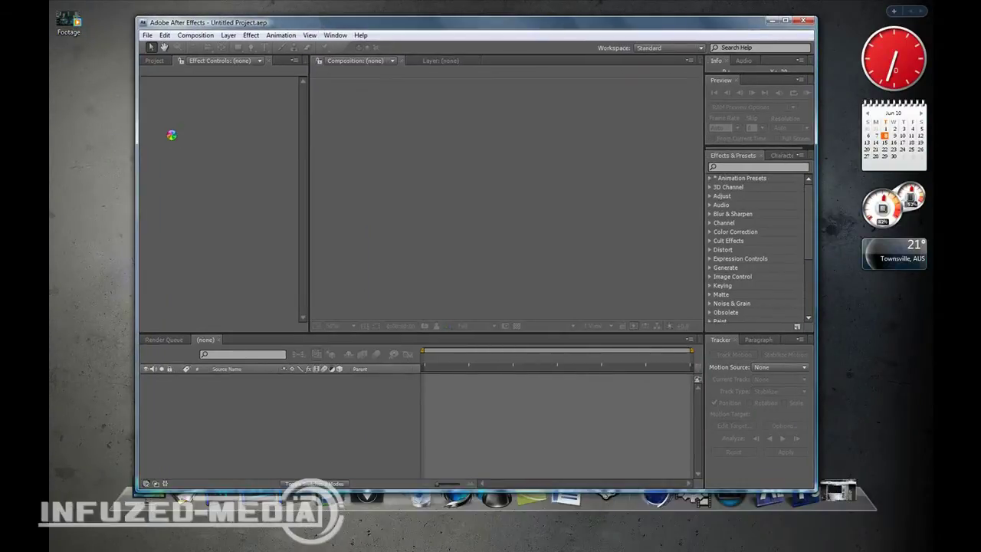
{"action": "left_click", "coordinate": [155, 61]}
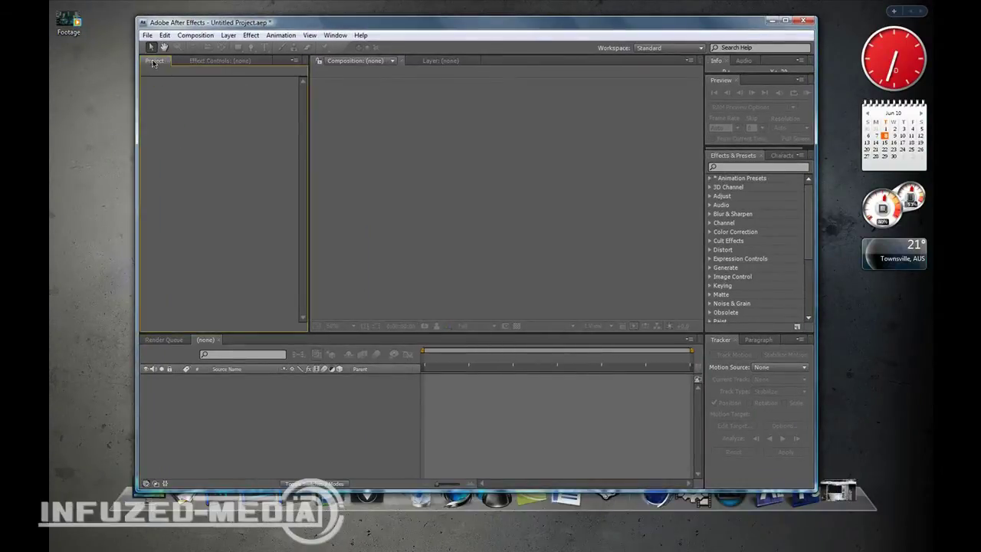
{"action": "left_click_drag", "start_coordinate": [195, 301], "coordinate": [174, 326]}
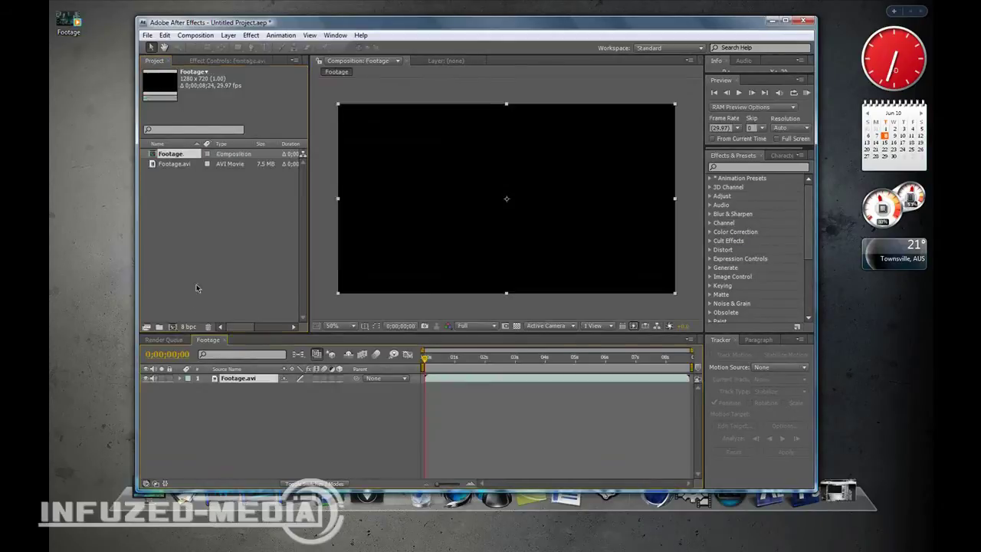
{"action": "double_click", "coordinate": [421, 29]}
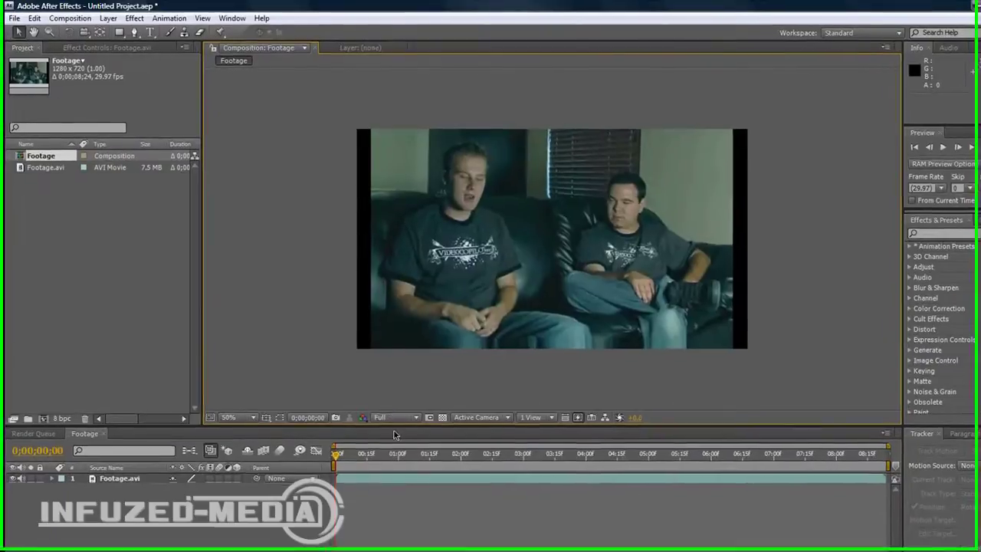
Step: Add a new null object to the Footage composition
{"action": "left_click_drag", "start_coordinate": [340, 391], "coordinate": [382, 393]}
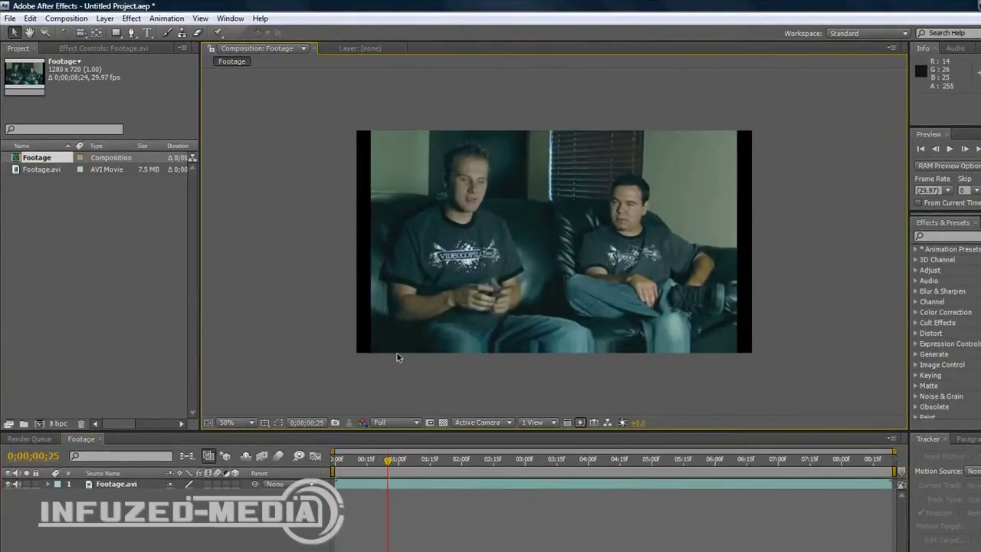
{"action": "left_click", "coordinate": [943, 235]}
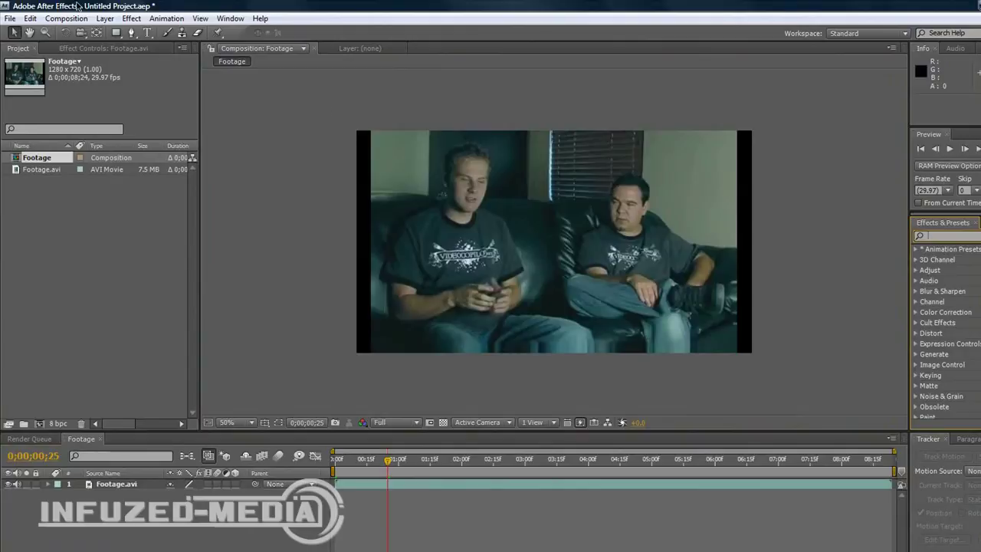
{"action": "left_click", "coordinate": [104, 19]}
{"action": "left_click", "coordinate": [447, 84]}
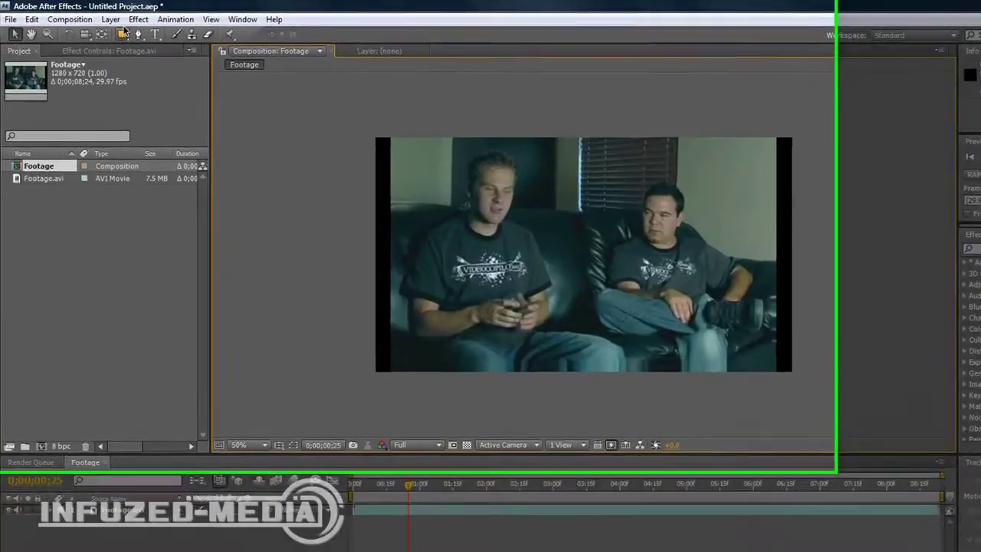
{"action": "left_click", "coordinate": [104, 18]}
{"action": "mouse_move", "coordinate": [141, 45]}
{"action": "left_click", "coordinate": [509, 105]}
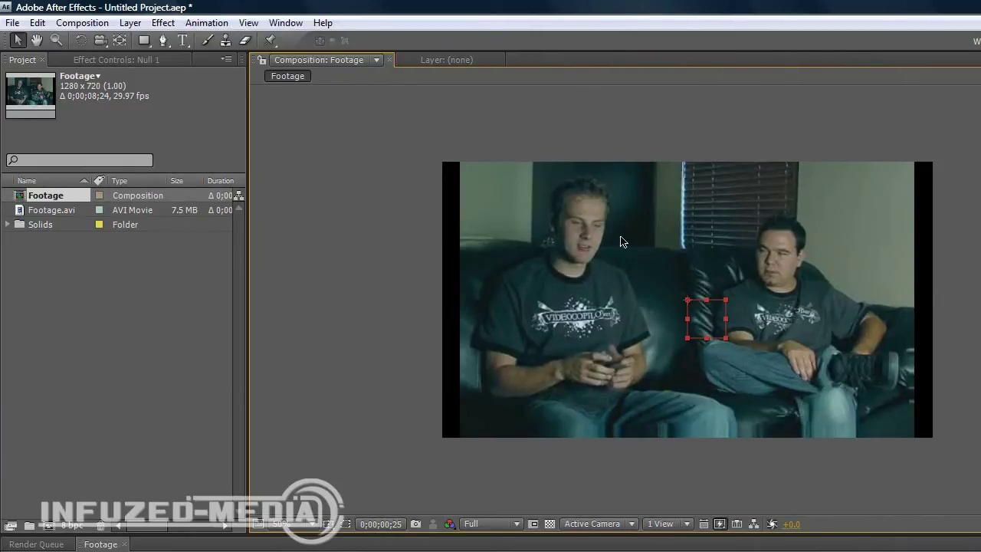
Step: Add a new adjustment layer above the null object and hide it
{"action": "left_click", "coordinate": [131, 22]}
{"action": "left_click", "coordinate": [405, 5]}
{"action": "left_click", "coordinate": [130, 22]}
{"action": "mouse_move", "coordinate": [230, 40]}
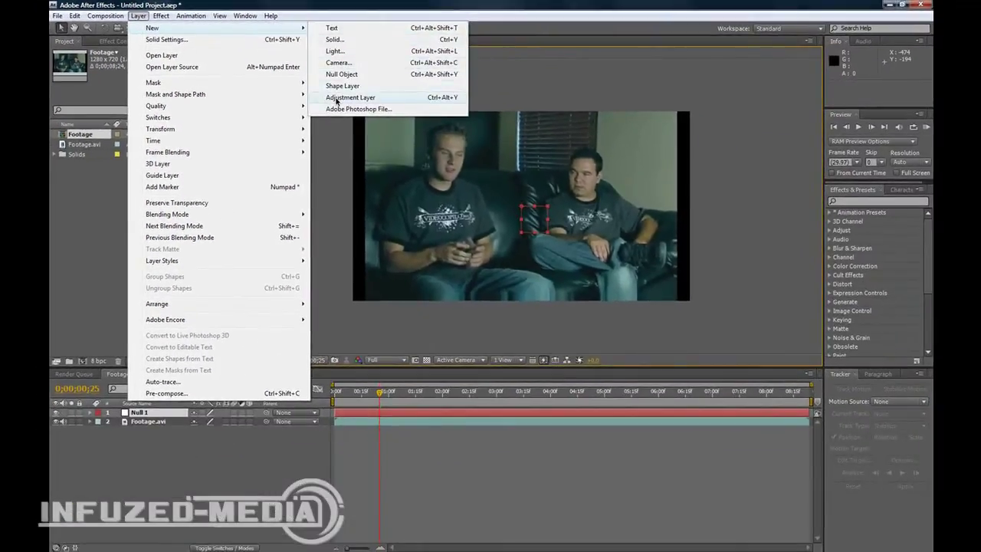
{"action": "left_click", "coordinate": [336, 98]}
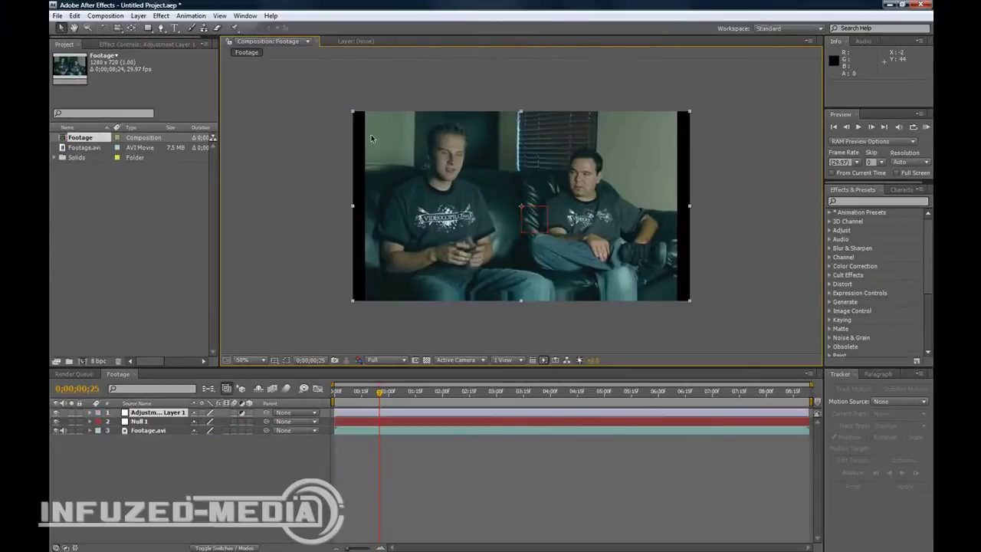
{"action": "left_click", "coordinate": [54, 417]}
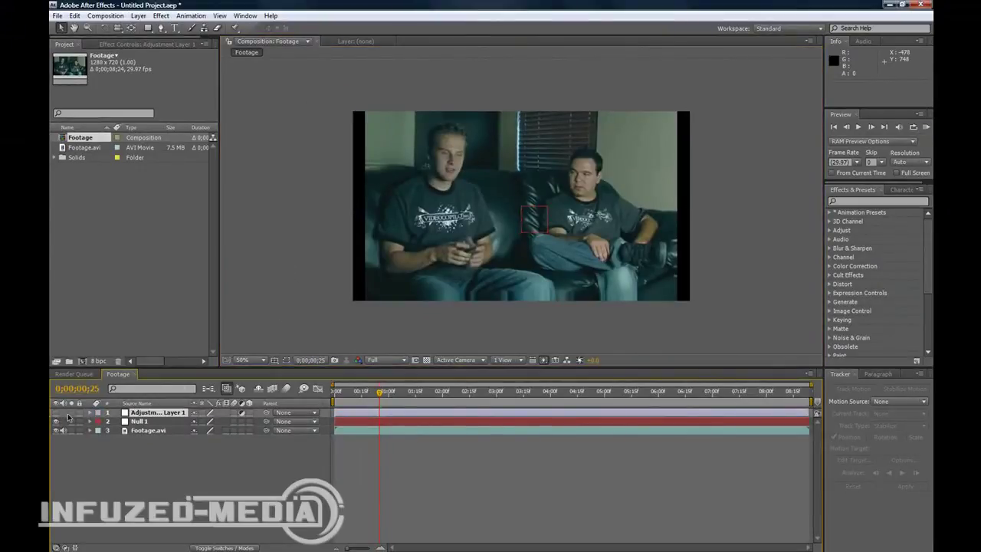
{"action": "left_click", "coordinate": [269, 230]}
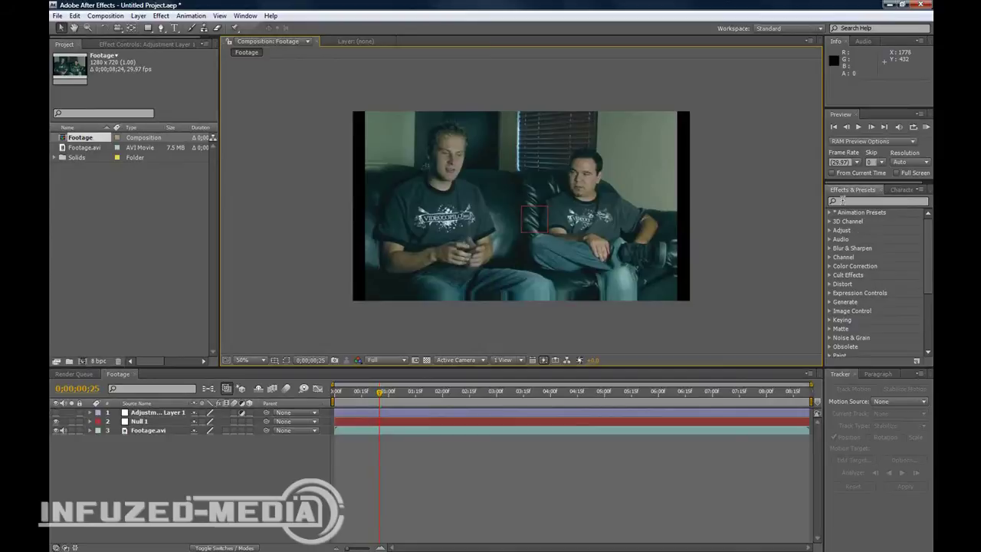
Step: Start a motion track on the Footage.avi layer from its first frame, with both position and rotation tracked
{"action": "left_click", "coordinate": [245, 16]}
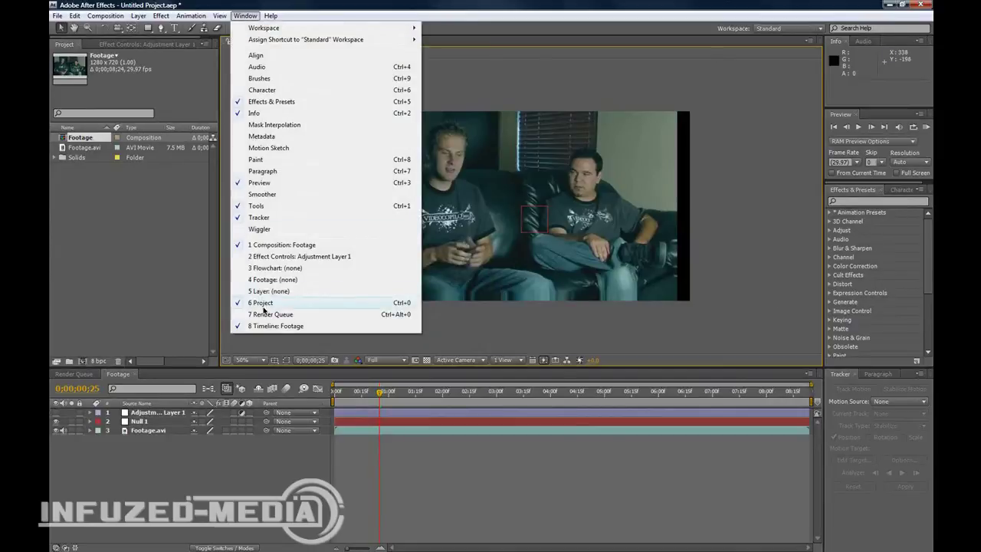
{"action": "left_click", "coordinate": [262, 219]}
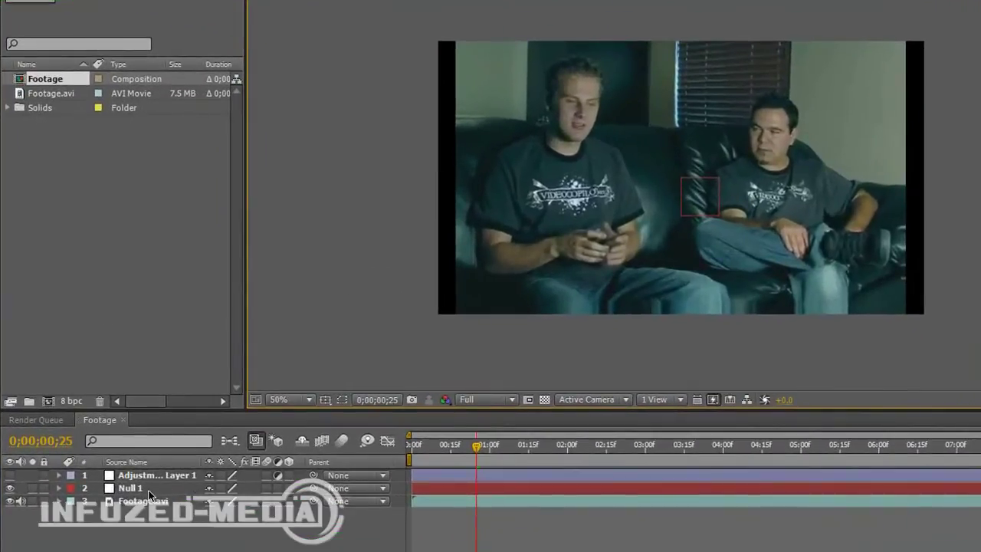
{"action": "double_click", "coordinate": [509, 502]}
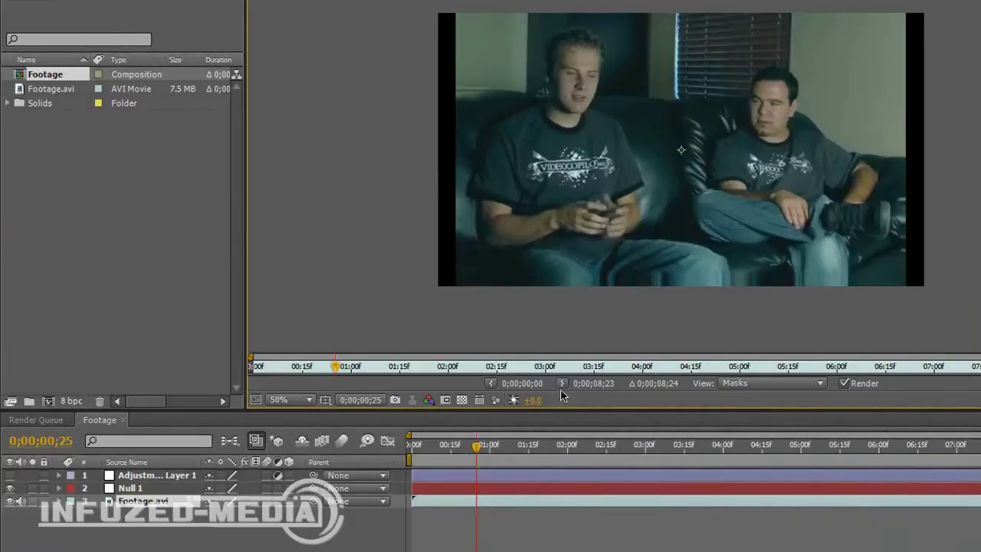
{"action": "left_click_drag", "start_coordinate": [478, 447], "coordinate": [369, 453]}
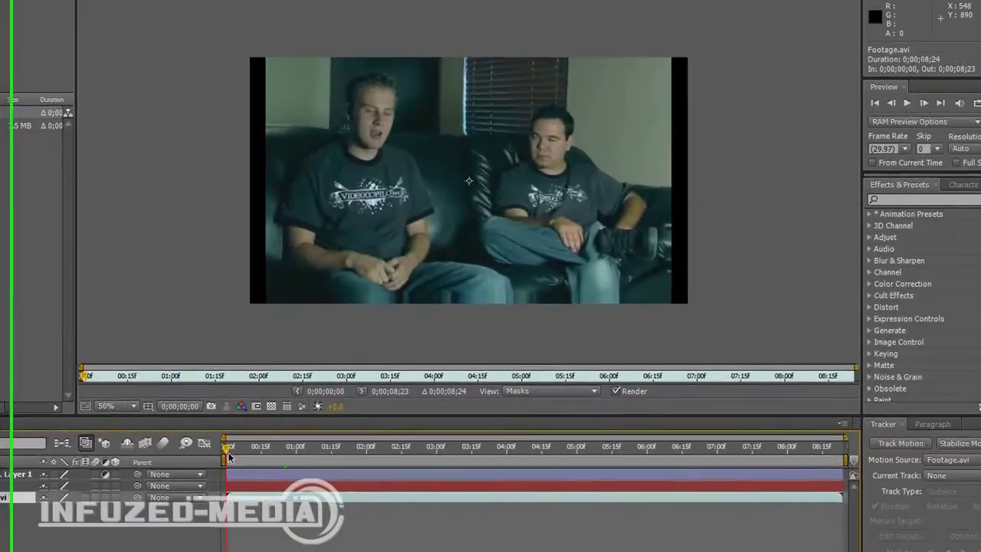
{"action": "left_click", "coordinate": [876, 444]}
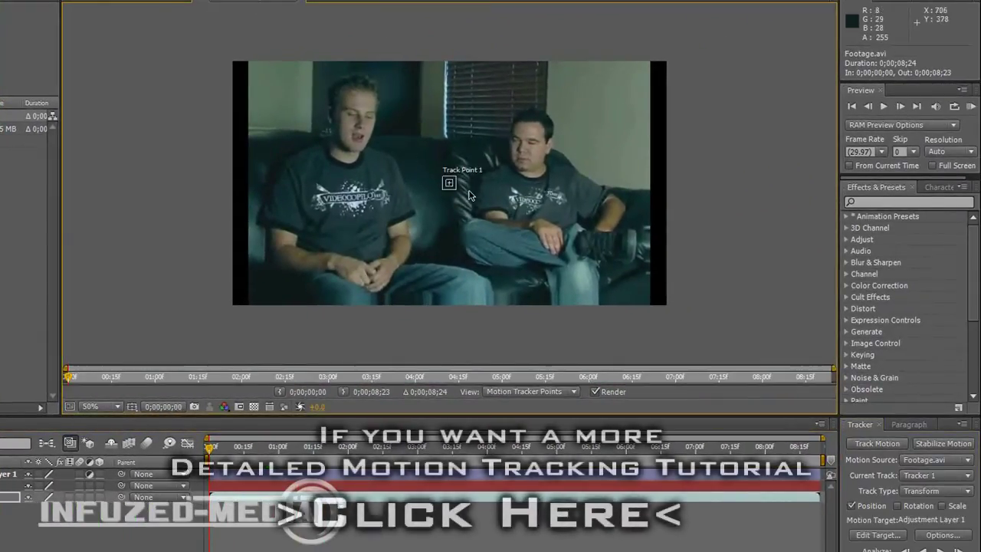
{"action": "scroll", "coordinate": [453, 187], "scroll_direction": "up", "scroll_amount": 4}
{"action": "scroll", "coordinate": [455, 197], "scroll_direction": "down", "scroll_amount": 3}
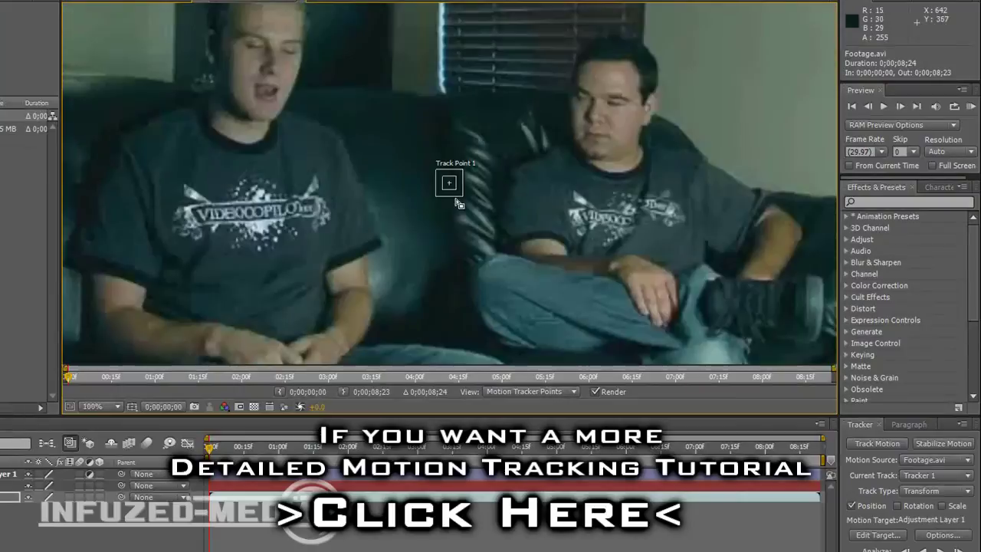
{"action": "left_click", "coordinate": [896, 506]}
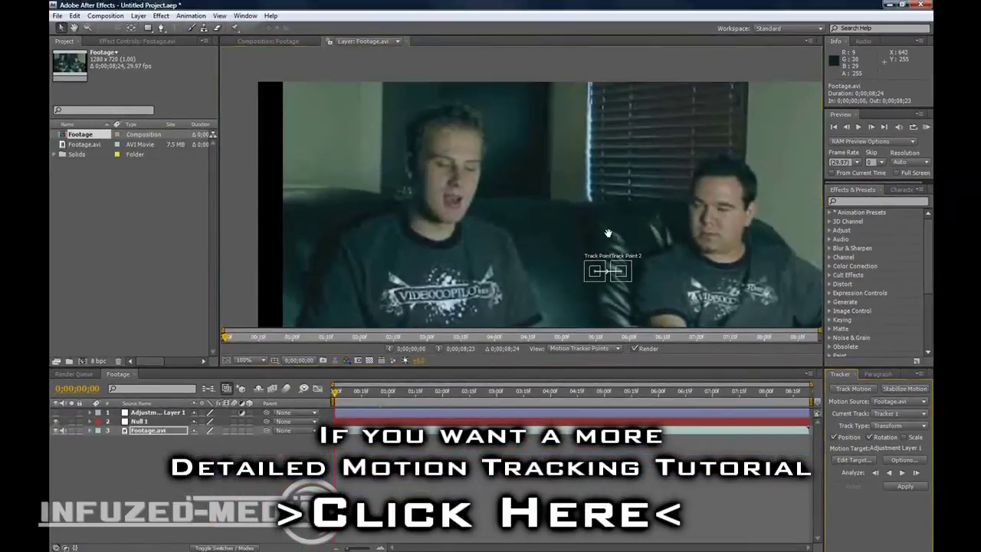
Step: Place Track Point 1 and Track Point 2 on the two eyes of the left-hand man, then scrub the clip and return to its first frame
{"action": "scroll", "coordinate": [531, 255], "scroll_direction": "up", "scroll_amount": 2}
{"action": "left_click_drag", "start_coordinate": [656, 308], "coordinate": [552, 120]}
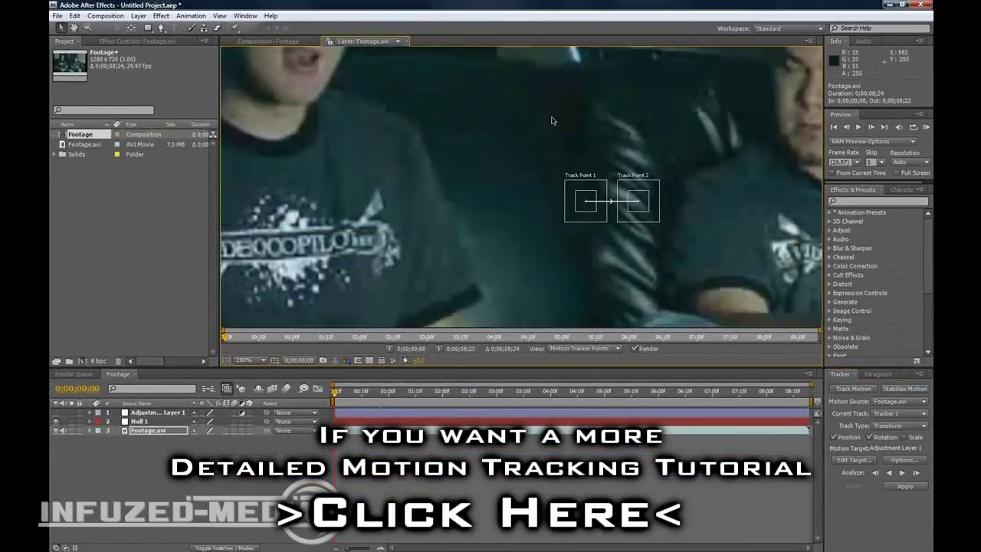
{"action": "scroll", "coordinate": [545, 218], "scroll_direction": "down", "scroll_amount": 1}
{"action": "left_click_drag", "start_coordinate": [565, 214], "coordinate": [474, 144]}
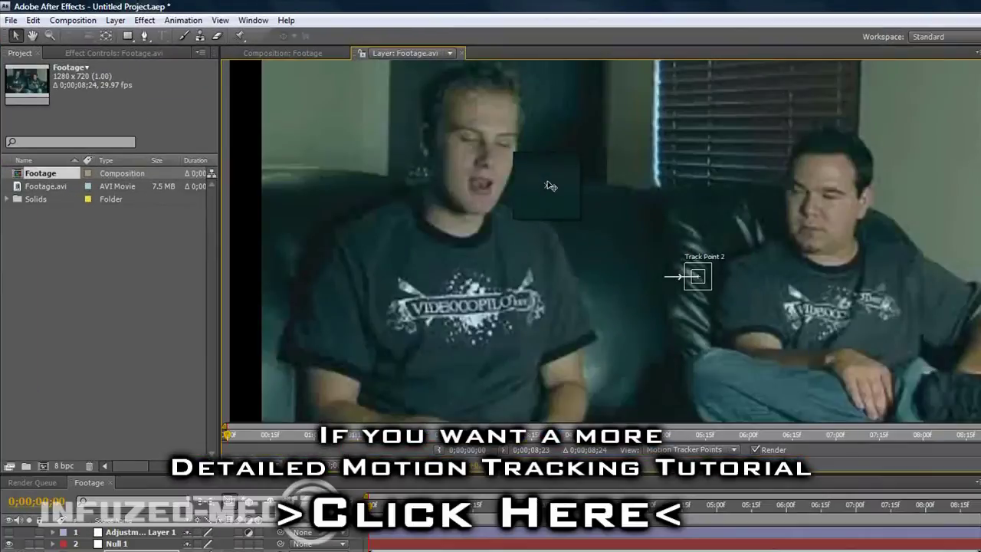
{"action": "left_click_drag", "start_coordinate": [550, 186], "coordinate": [466, 141]}
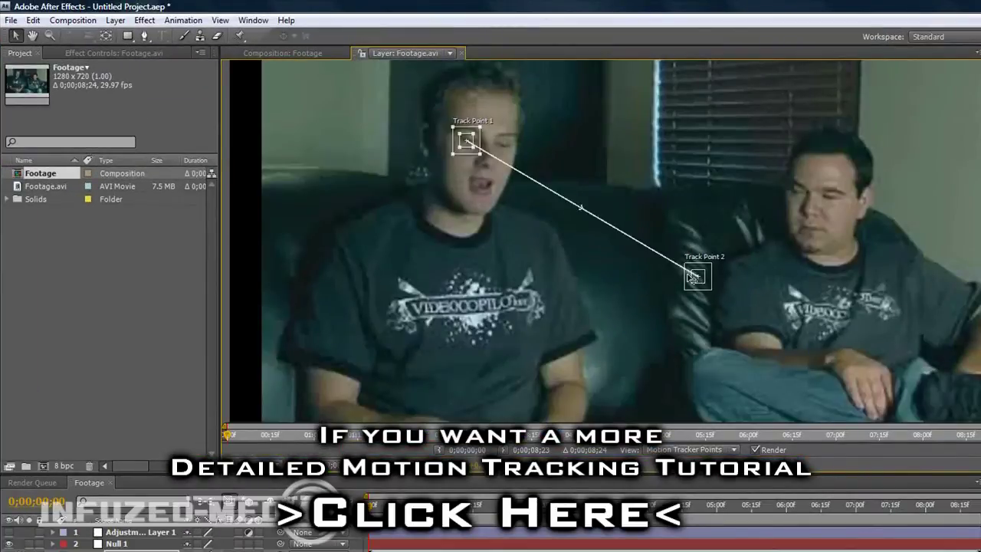
{"action": "left_click_drag", "start_coordinate": [700, 276], "coordinate": [506, 143]}
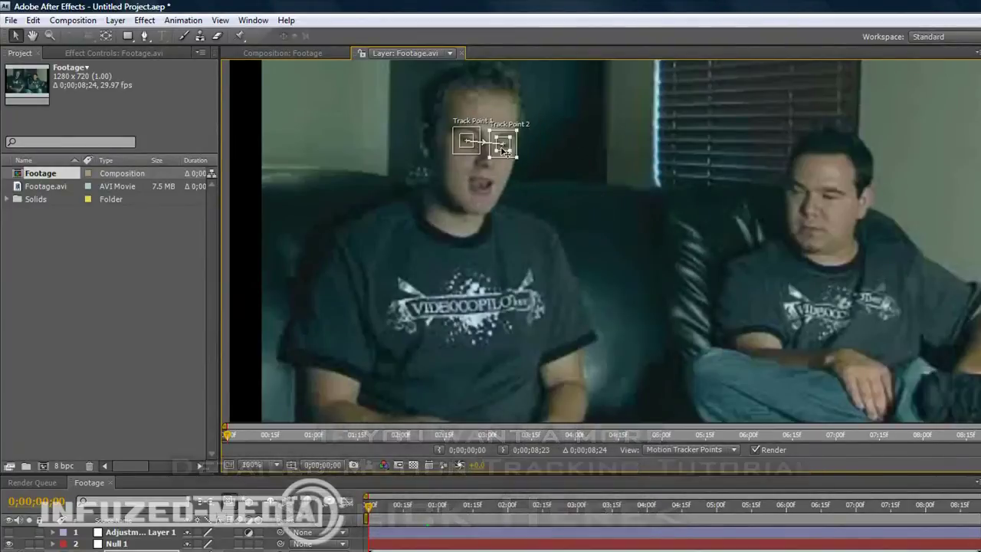
{"action": "scroll", "coordinate": [503, 145], "scroll_direction": "up", "scroll_amount": 1}
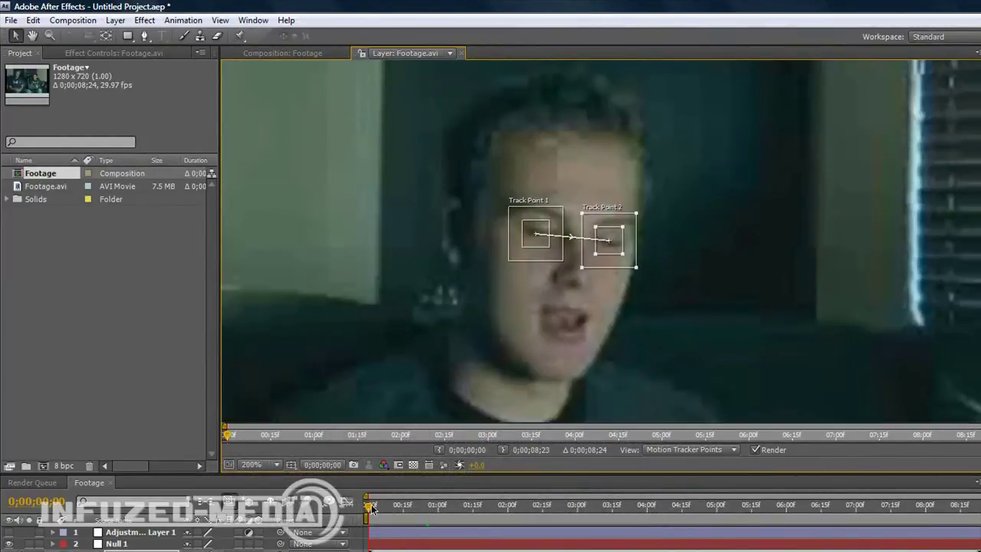
{"action": "left_click_drag", "start_coordinate": [371, 510], "coordinate": [956, 513]}
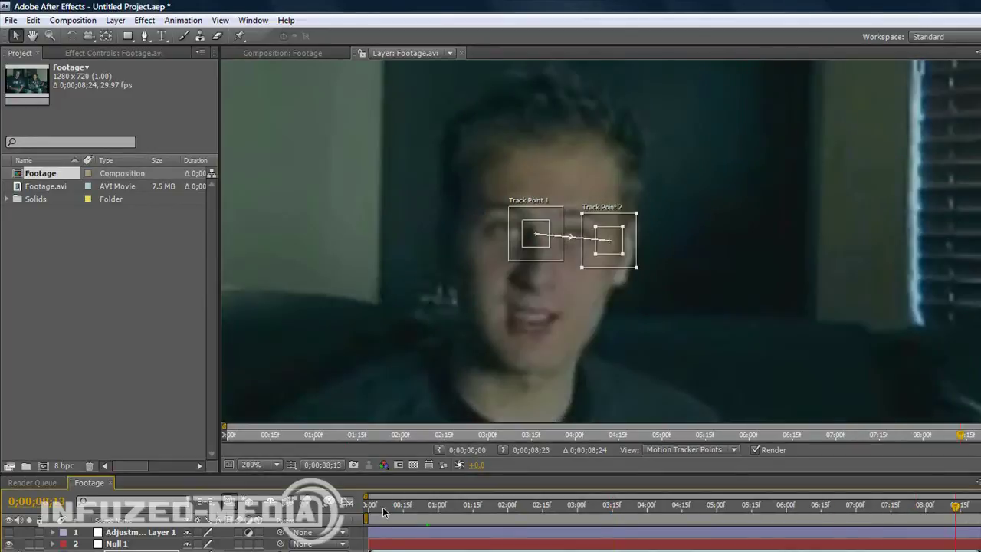
{"action": "key", "text": "Home"}
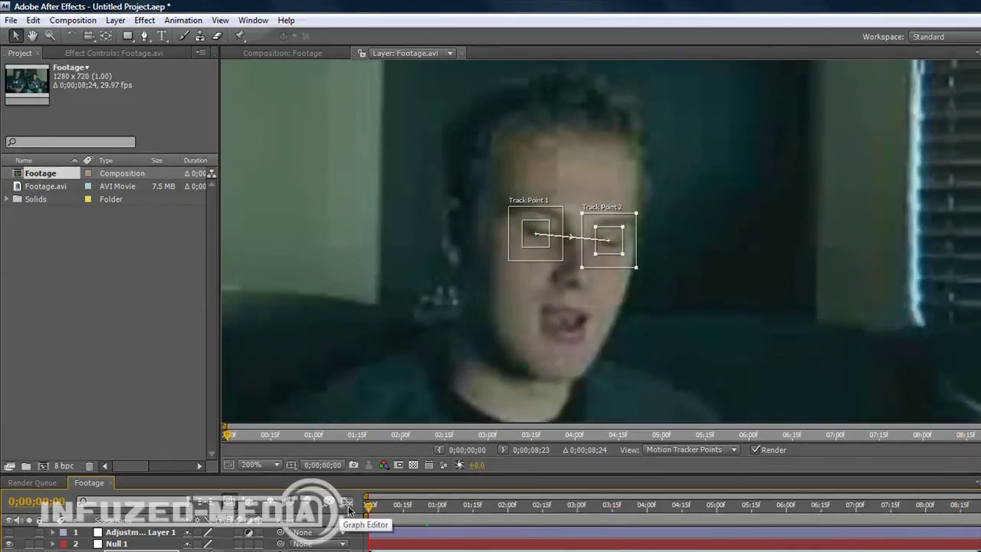
Step: Set the tracker's motion target to the Null 1 layer
{"action": "scroll", "coordinate": [431, 331], "scroll_direction": "down", "scroll_amount": 1}
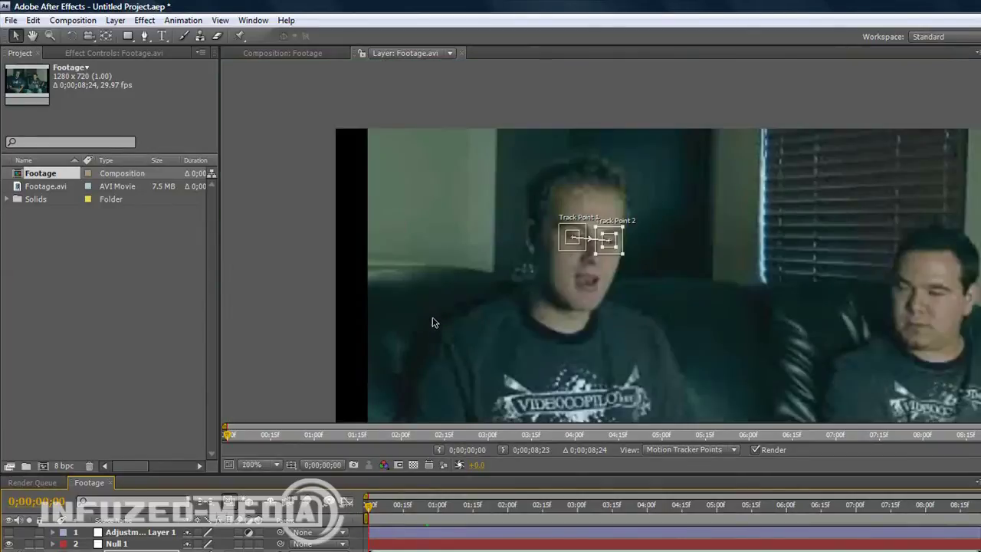
{"action": "left_click_drag", "start_coordinate": [431, 323], "coordinate": [291, 215]}
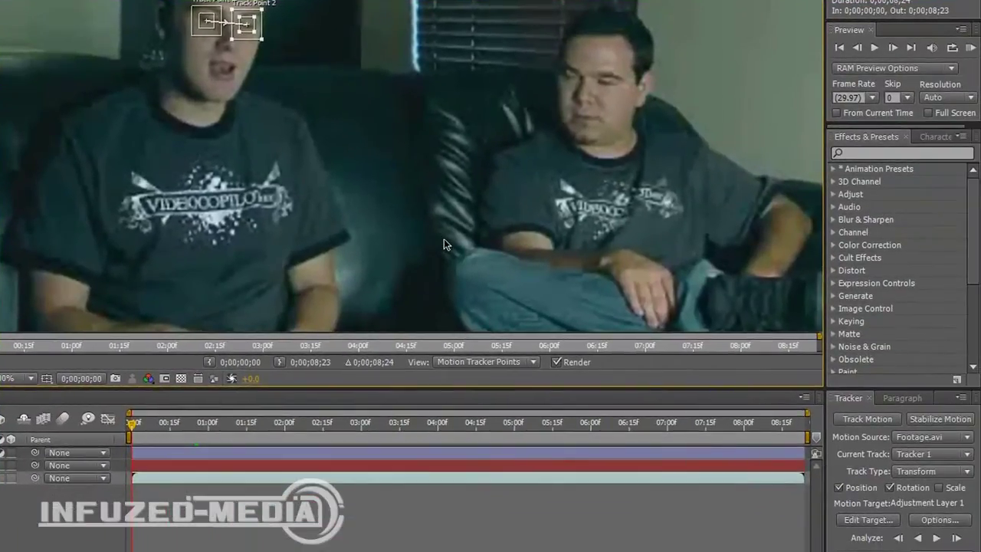
{"action": "scroll", "coordinate": [444, 239], "scroll_direction": "down", "scroll_amount": 1}
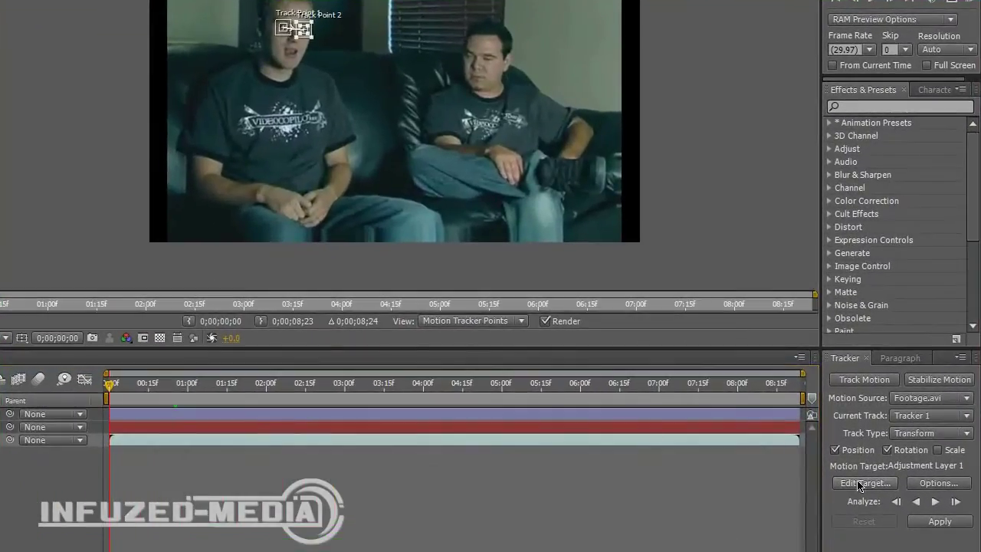
{"action": "left_click", "coordinate": [853, 459]}
{"action": "left_click", "coordinate": [420, 80]}
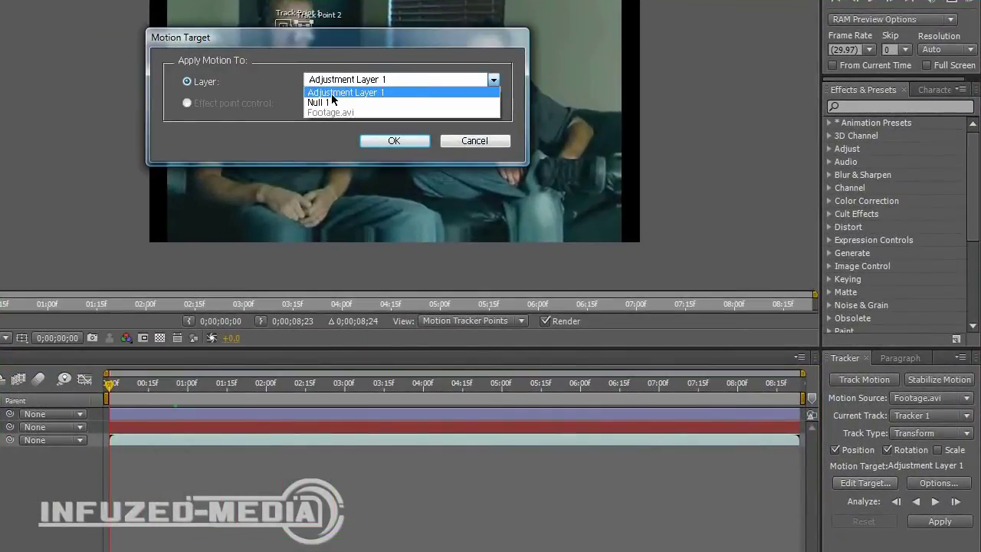
{"action": "left_click", "coordinate": [325, 96]}
{"action": "left_click", "coordinate": [390, 141]}
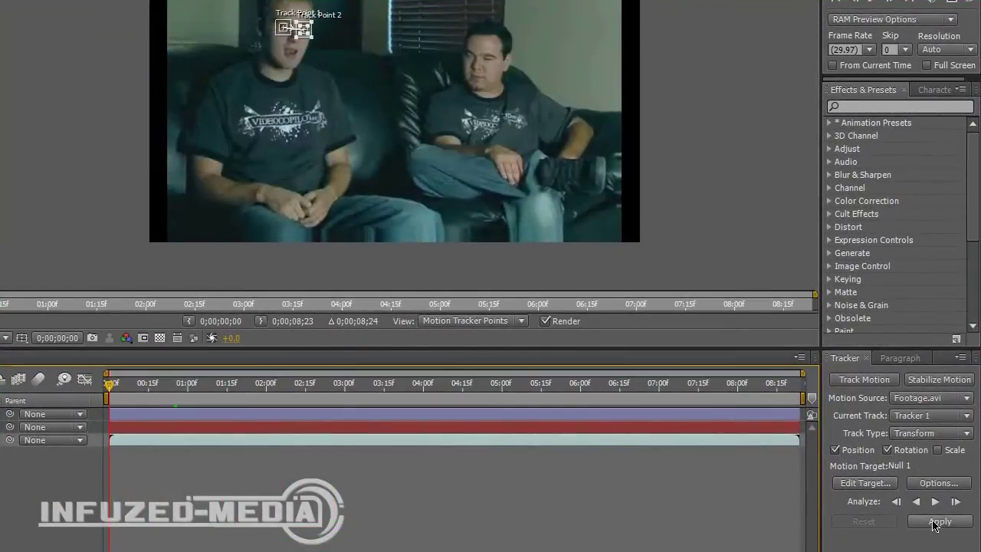
Step: Analyze the track forward through the clip, apply the motion to Null 1, and collapse the null's properties
{"action": "left_click", "coordinate": [936, 501]}
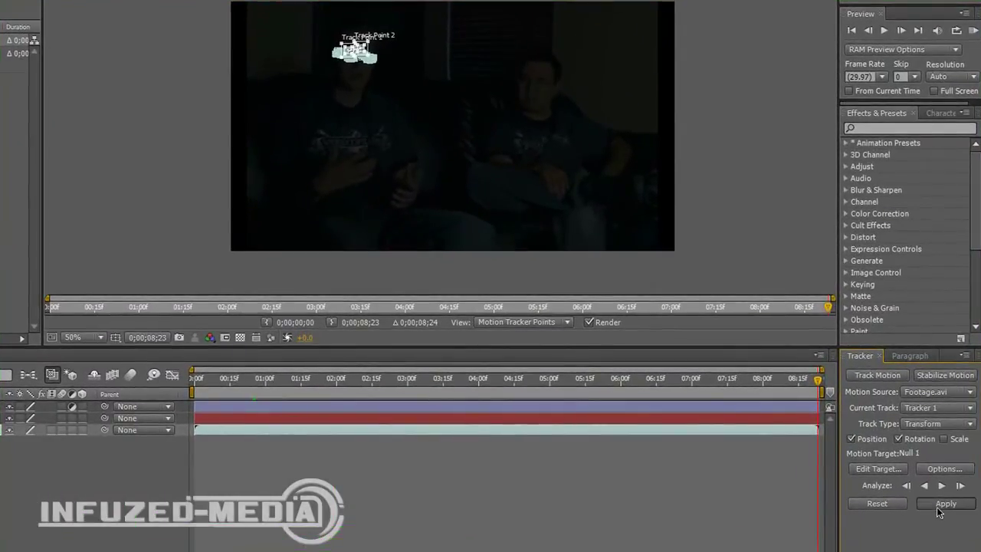
{"action": "left_click", "coordinate": [937, 507]}
{"action": "left_click", "coordinate": [383, 133]}
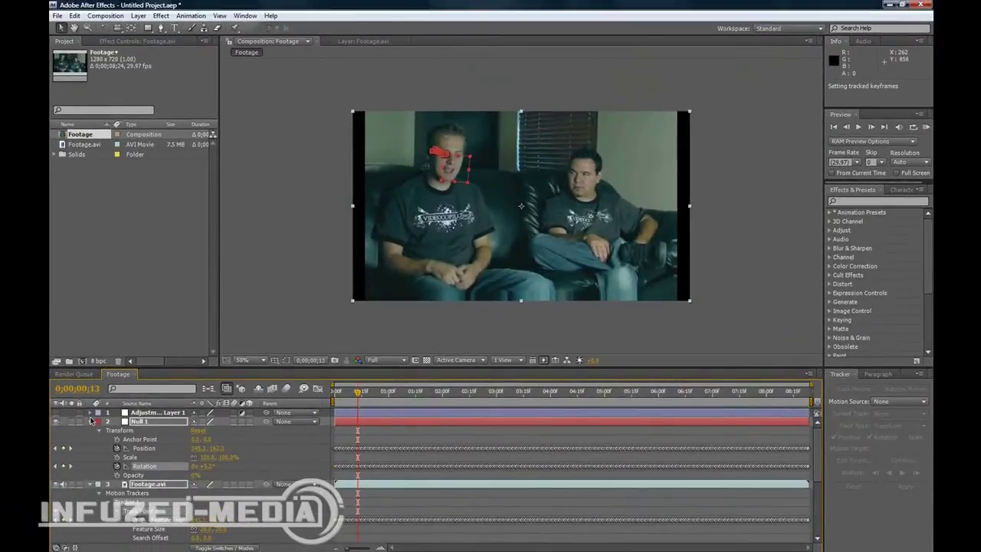
{"action": "key", "text": "F2"}
{"action": "left_click", "coordinate": [90, 422]}
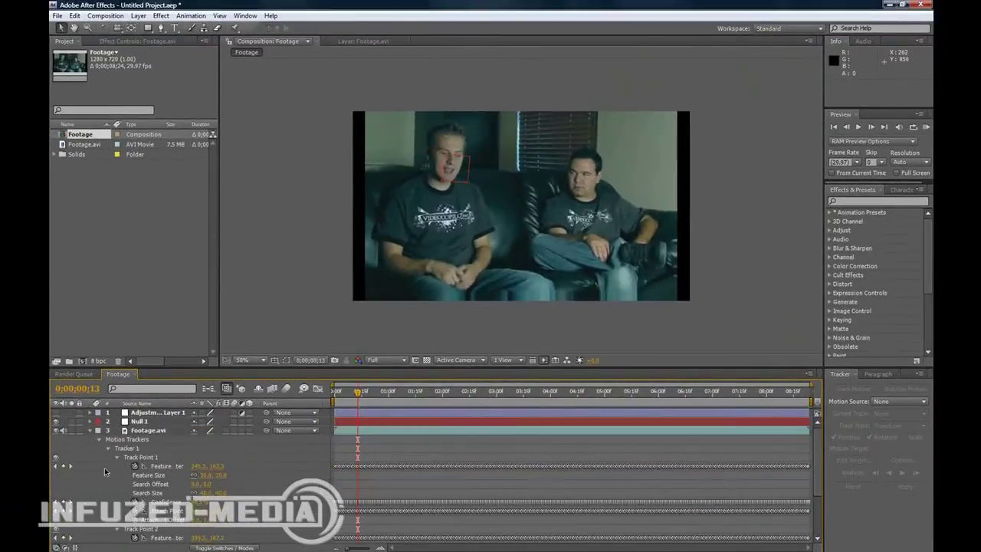
Step: Collapse the Footage.avi layer's properties and move the current time to 0;00;01;21
{"action": "left_click", "coordinate": [91, 431]}
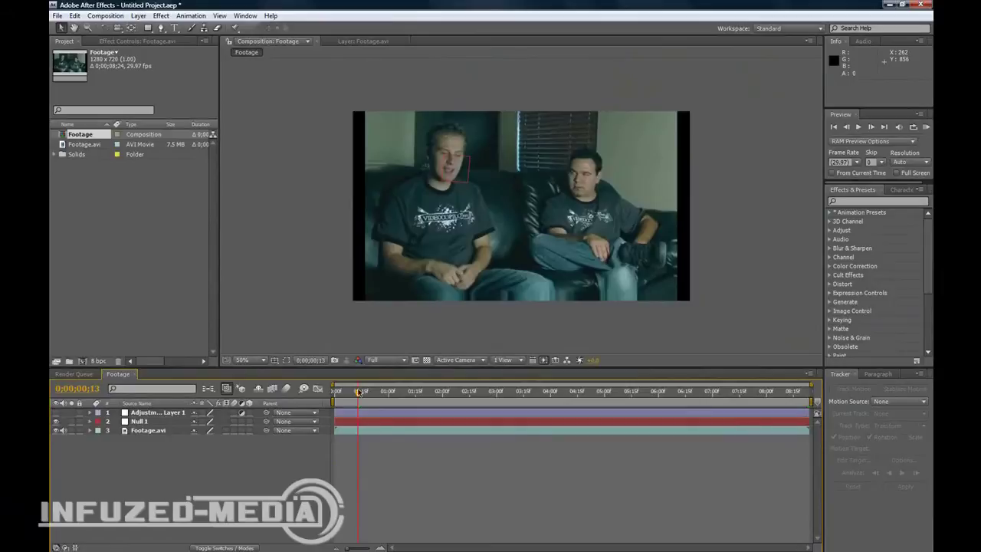
{"action": "left_click_drag", "start_coordinate": [358, 393], "coordinate": [426, 392]}
{"action": "scroll", "coordinate": [432, 163], "scroll_direction": "up", "scroll_amount": 2}
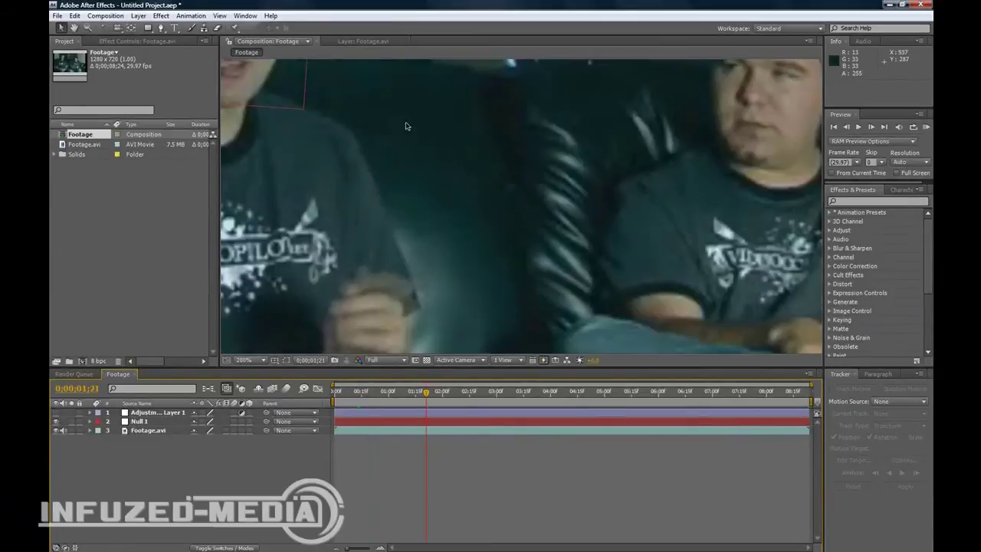
{"action": "scroll", "coordinate": [358, 105], "scroll_direction": "down", "scroll_amount": 1}
{"action": "scroll", "coordinate": [378, 108], "scroll_direction": "down", "scroll_amount": 1}
{"action": "left_click_drag", "start_coordinate": [395, 136], "coordinate": [414, 176]}
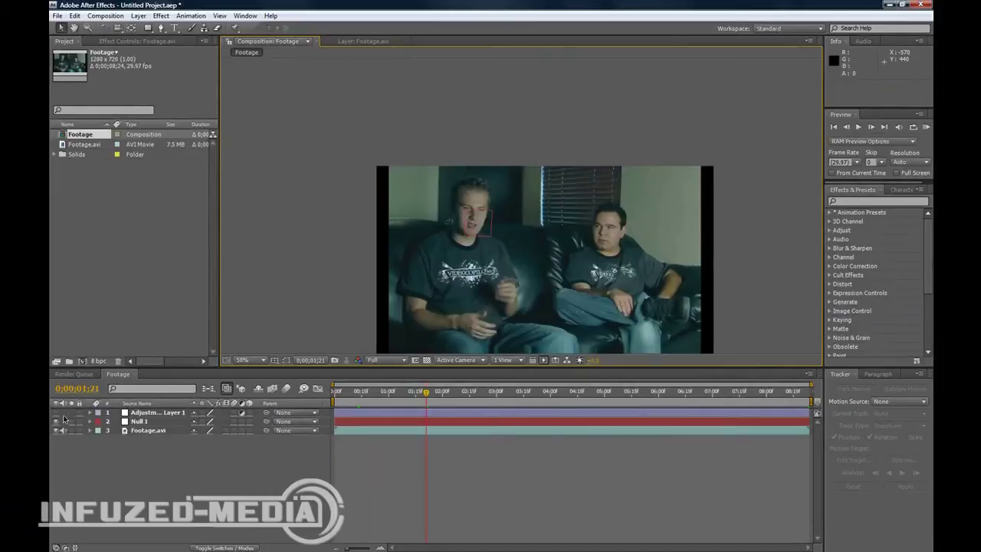
Step: Make Adjustment Layer 1 visible and apply the Mosaic effect from the Stylize category to it
{"action": "key", "text": "period"}
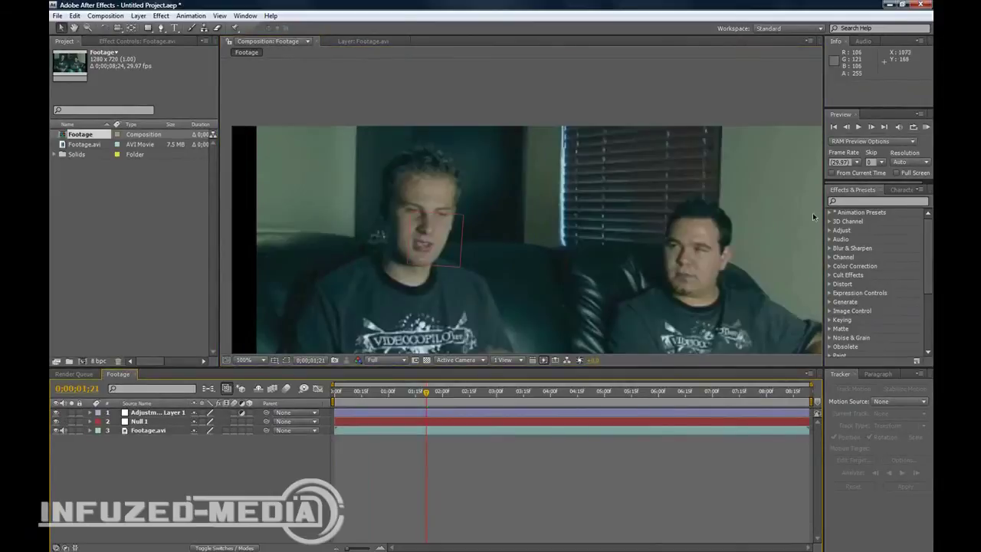
{"action": "left_click", "coordinate": [868, 202]}
{"action": "type", "text": "mosaic"}
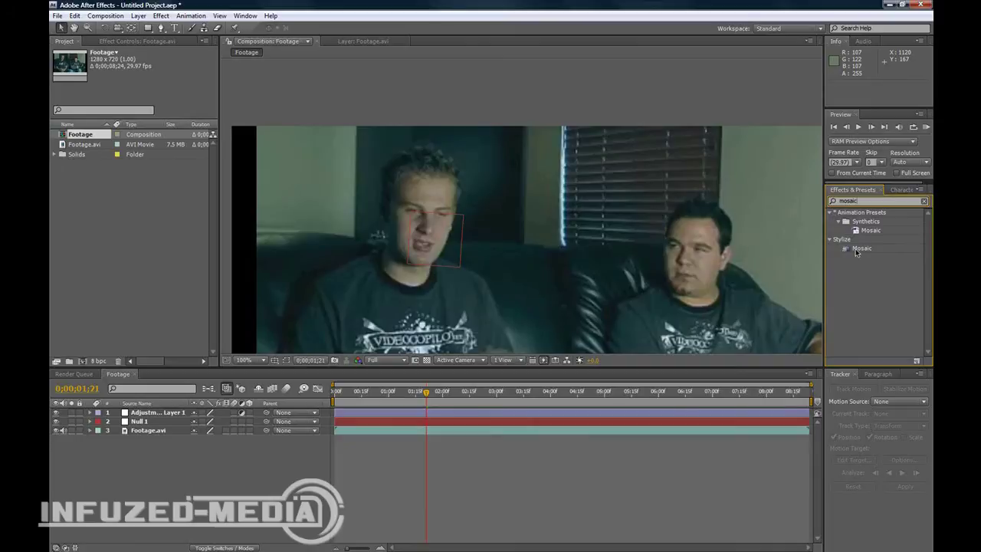
{"action": "left_click_drag", "start_coordinate": [856, 251], "coordinate": [165, 413]}
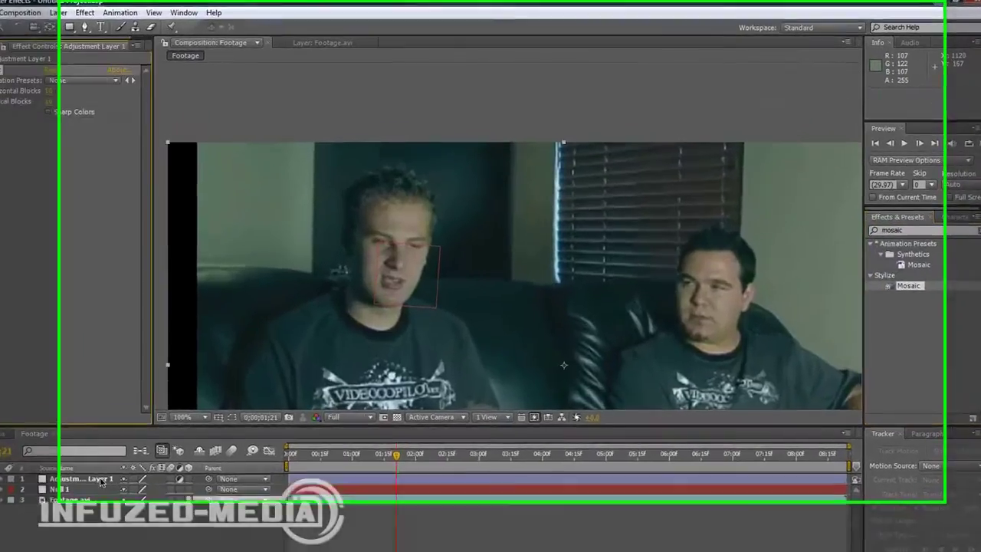
{"action": "scroll", "coordinate": [383, 243], "scroll_direction": "down", "scroll_amount": 2}
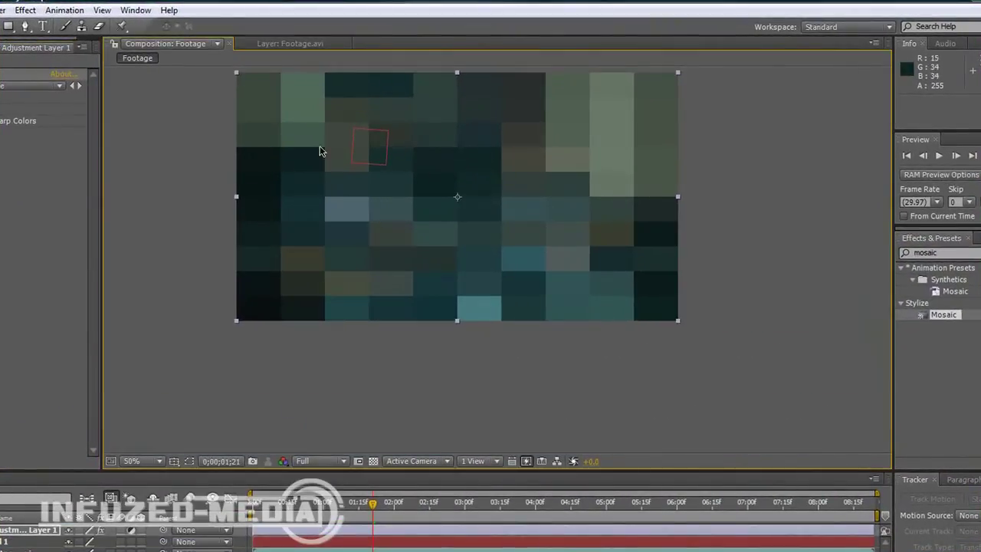
{"action": "left_click_drag", "start_coordinate": [324, 159], "coordinate": [337, 209]}
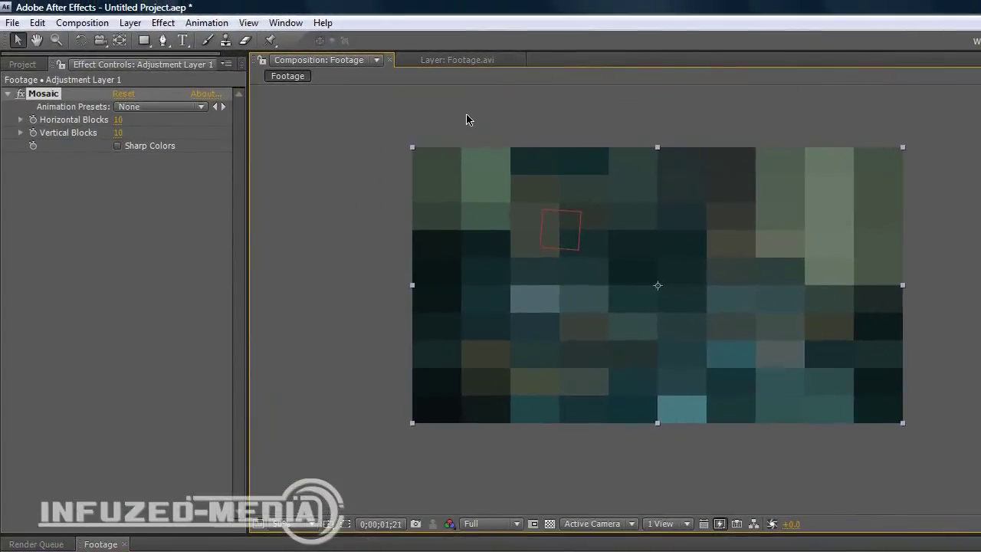
Step: Set the Mosaic effect's Horizontal Blocks and Vertical Blocks both to 70
{"action": "left_click", "coordinate": [119, 120]}
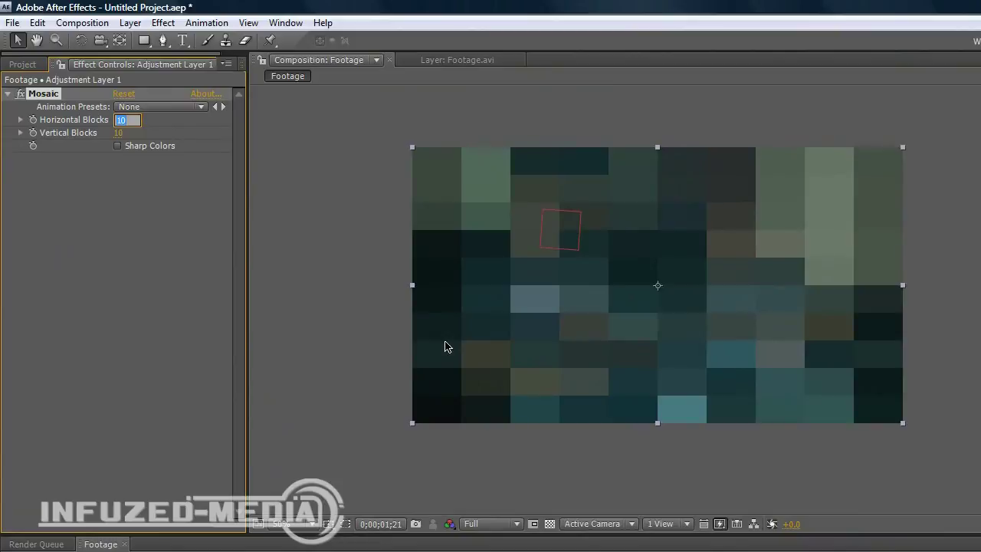
{"action": "type", "text": "70"}
{"action": "key", "text": "Tab"}
{"action": "type", "text": "70"}
{"action": "key", "text": "Return"}
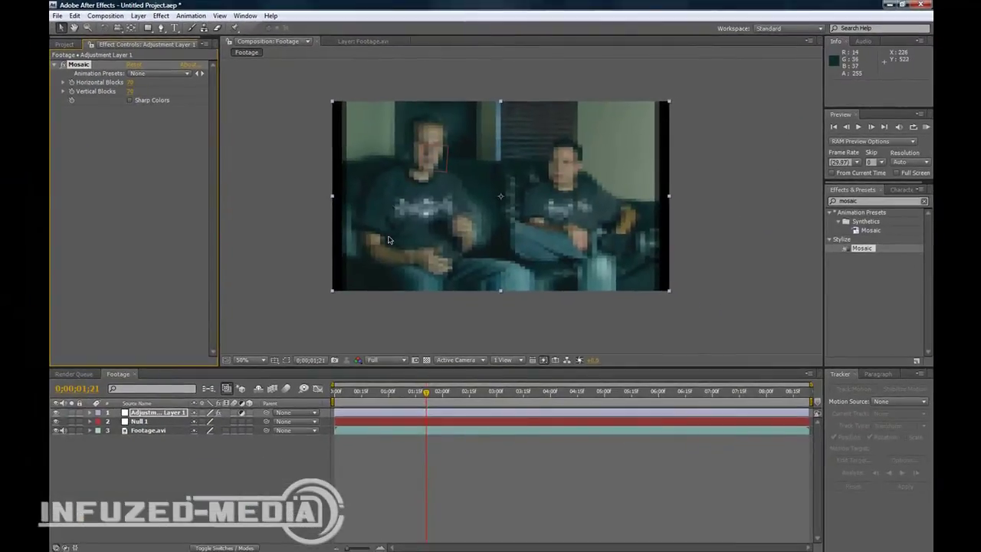
{"action": "scroll", "coordinate": [414, 157], "scroll_direction": "up", "scroll_amount": 1}
{"action": "scroll", "coordinate": [380, 157], "scroll_direction": "down", "scroll_amount": 1}
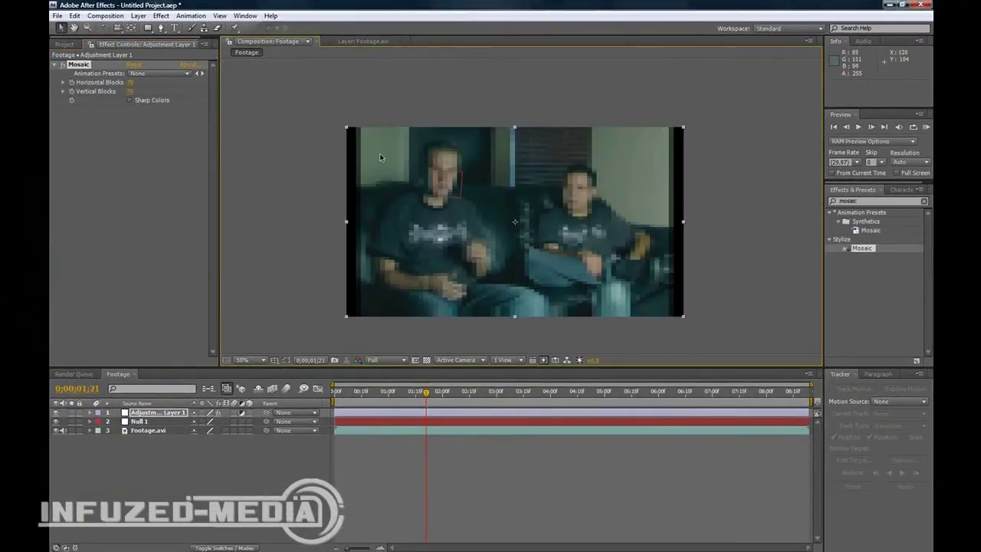
Step: Activate the Pen tool and hide Adjustment Layer 1 so the left-hand man's face can be traced
{"action": "scroll", "coordinate": [413, 158], "scroll_direction": "up", "scroll_amount": 1}
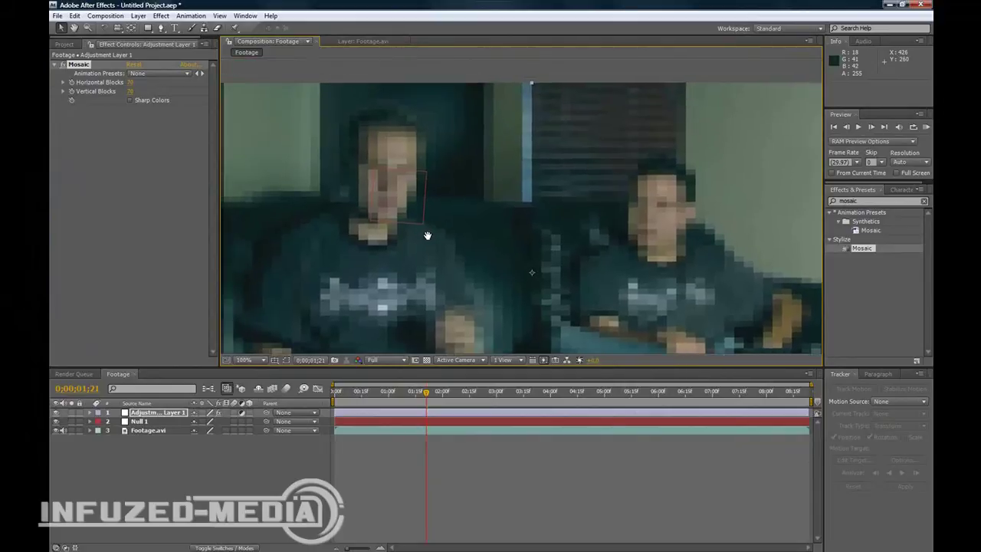
{"action": "scroll", "coordinate": [429, 254], "scroll_direction": "down", "scroll_amount": 1}
{"action": "scroll", "coordinate": [431, 250], "scroll_direction": "up", "scroll_amount": 1}
{"action": "key", "text": "g"}
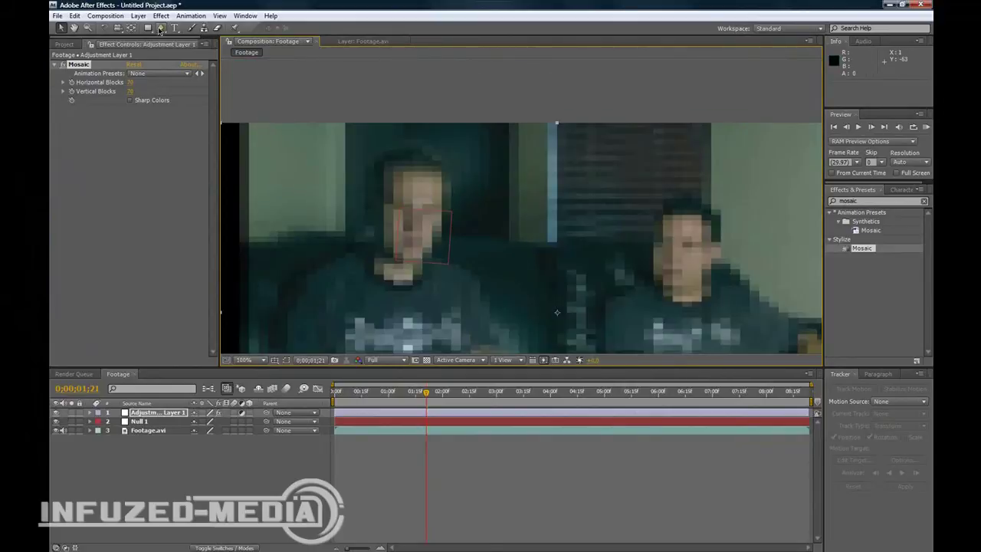
{"action": "left_click", "coordinate": [55, 413]}
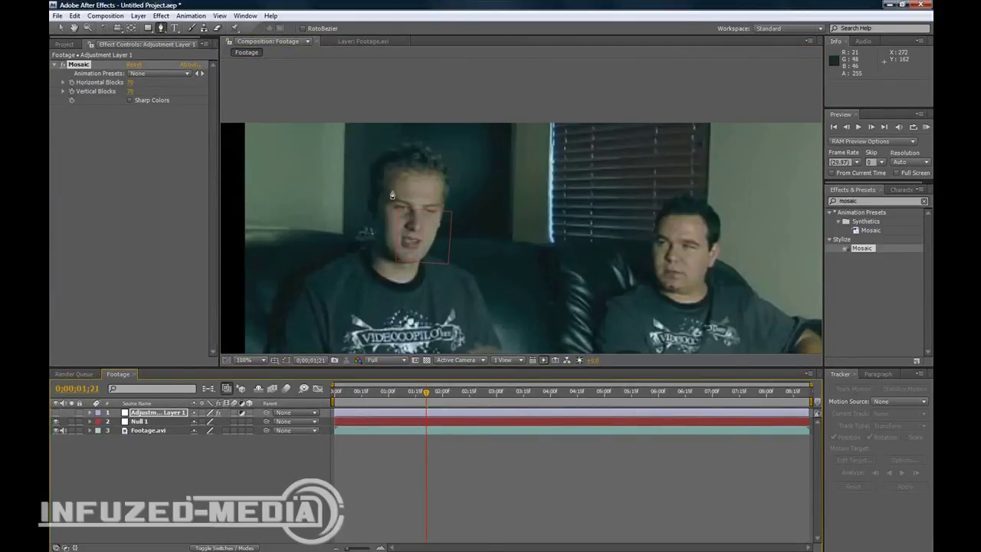
{"action": "left_click_drag", "start_coordinate": [401, 174], "coordinate": [477, 189]}
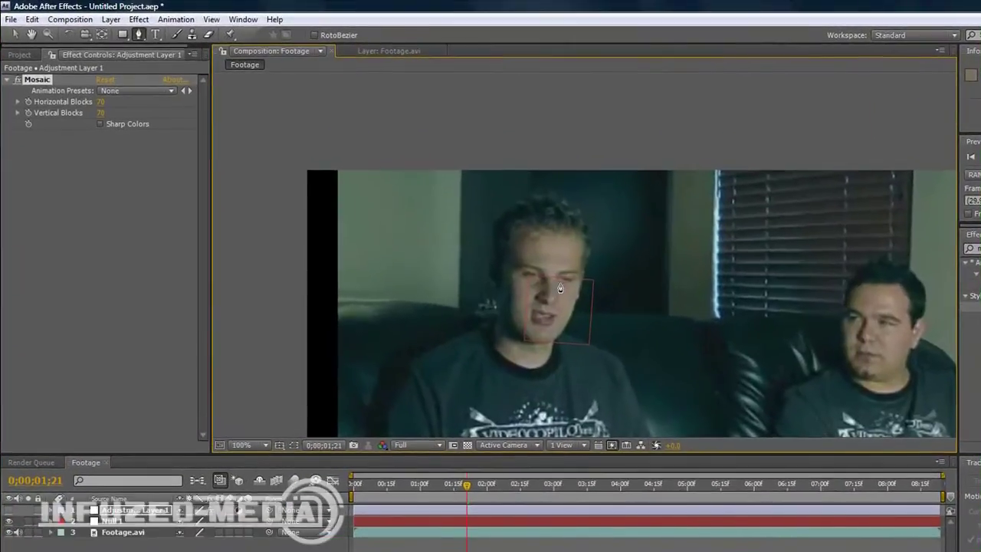
{"action": "scroll", "coordinate": [506, 233], "scroll_direction": "up", "scroll_amount": 1}
{"action": "scroll", "coordinate": [555, 267], "scroll_direction": "down", "scroll_amount": 1}
Step: Draw a closed, curved mask around the left-hand man's head on Adjustment Layer 1 and refine its points beside the jaw
{"action": "left_click", "coordinate": [511, 195]}
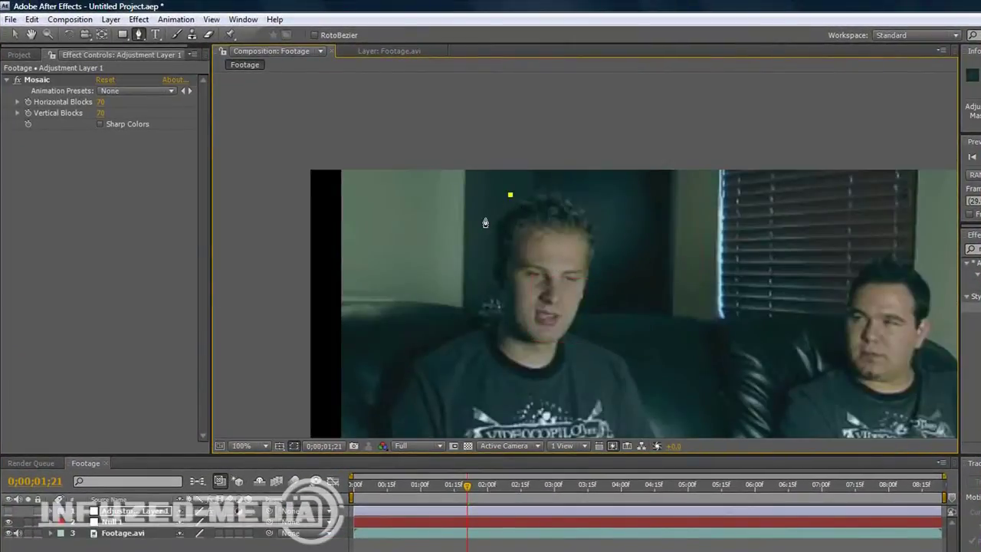
{"action": "left_click_drag", "start_coordinate": [484, 223], "coordinate": [484, 230]}
{"action": "left_click_drag", "start_coordinate": [490, 275], "coordinate": [487, 287]}
{"action": "left_click_drag", "start_coordinate": [483, 319], "coordinate": [485, 325]}
{"action": "left_click", "coordinate": [548, 339]}
{"action": "left_click", "coordinate": [578, 323]}
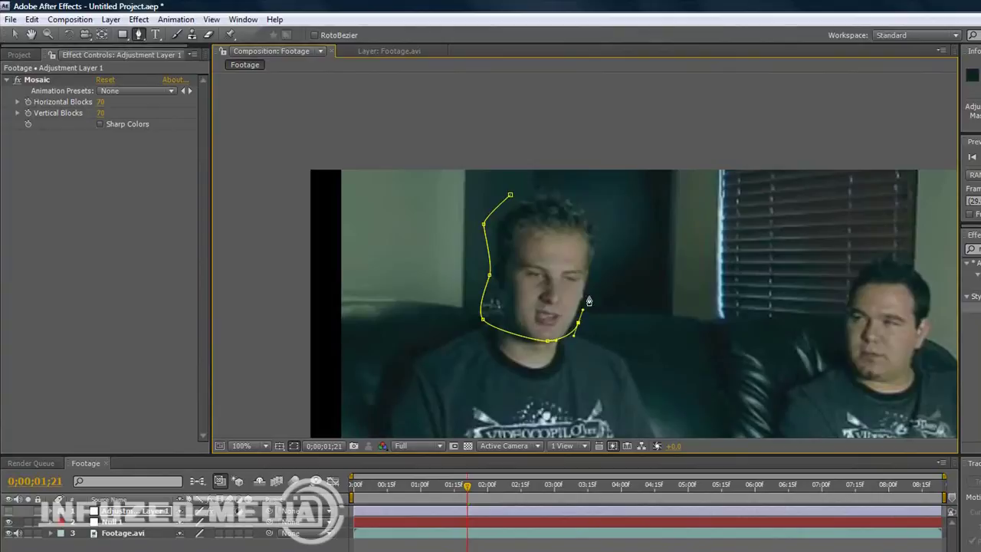
{"action": "left_click", "coordinate": [597, 270]}
{"action": "left_click_drag", "start_coordinate": [593, 204], "coordinate": [586, 199]}
{"action": "left_click", "coordinate": [511, 196]}
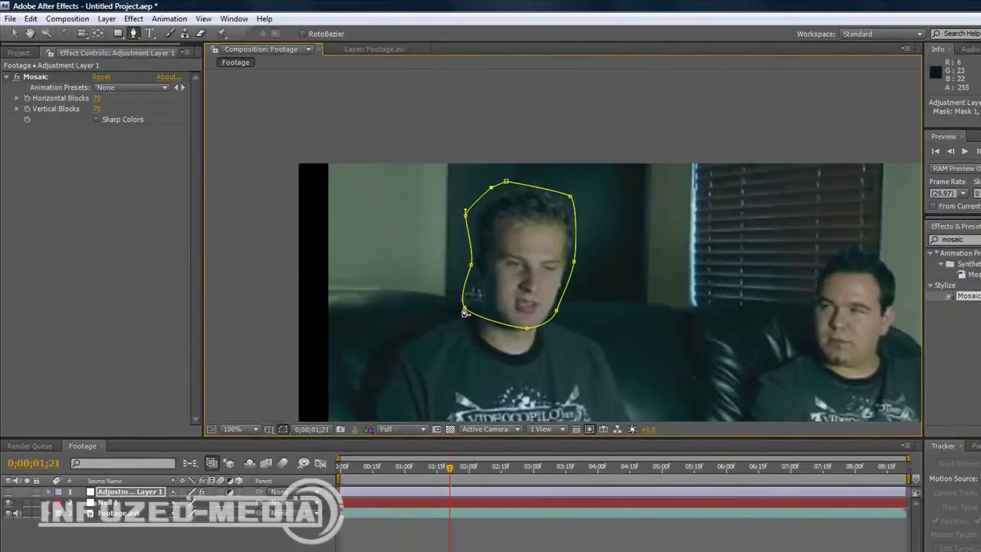
{"action": "left_click_drag", "start_coordinate": [465, 309], "coordinate": [480, 311]}
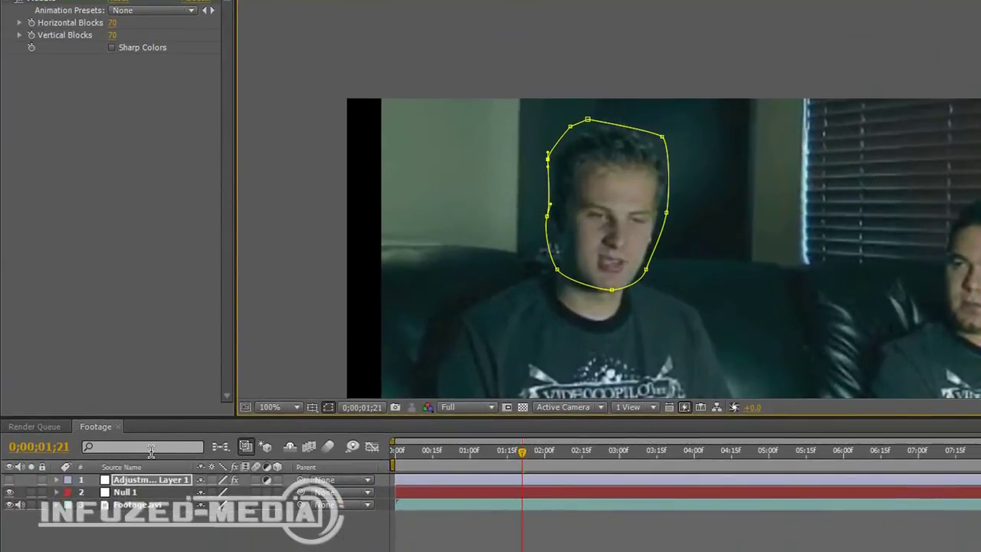
Step: Turn Adjustment Layer 1's visibility back on and inspect the masked mosaic over the face
{"action": "left_click", "coordinate": [13, 480]}
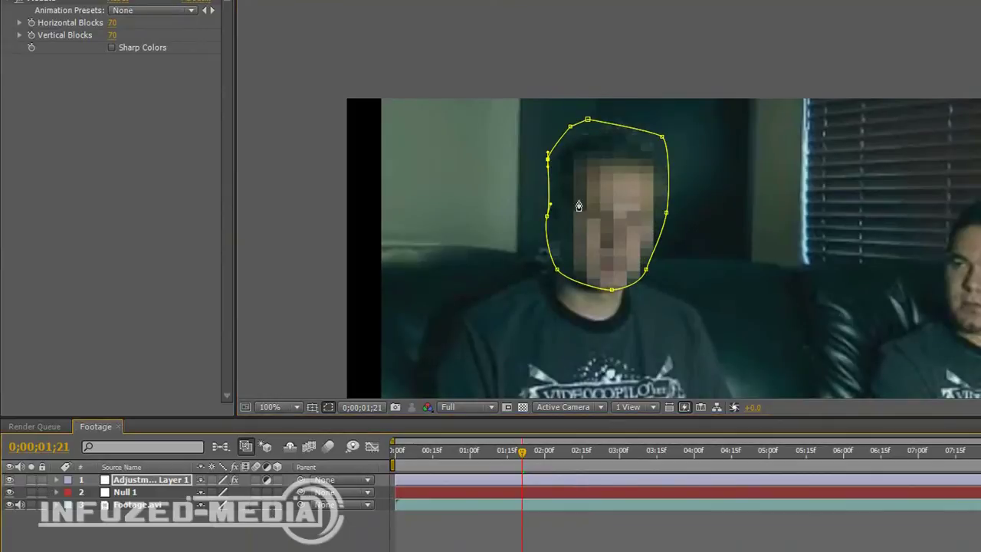
{"action": "scroll", "coordinate": [637, 185], "scroll_direction": "up", "scroll_amount": 1}
{"action": "scroll", "coordinate": [600, 251], "scroll_direction": "down", "scroll_amount": 1}
{"action": "scroll", "coordinate": [738, 181], "scroll_direction": "down", "scroll_amount": 1}
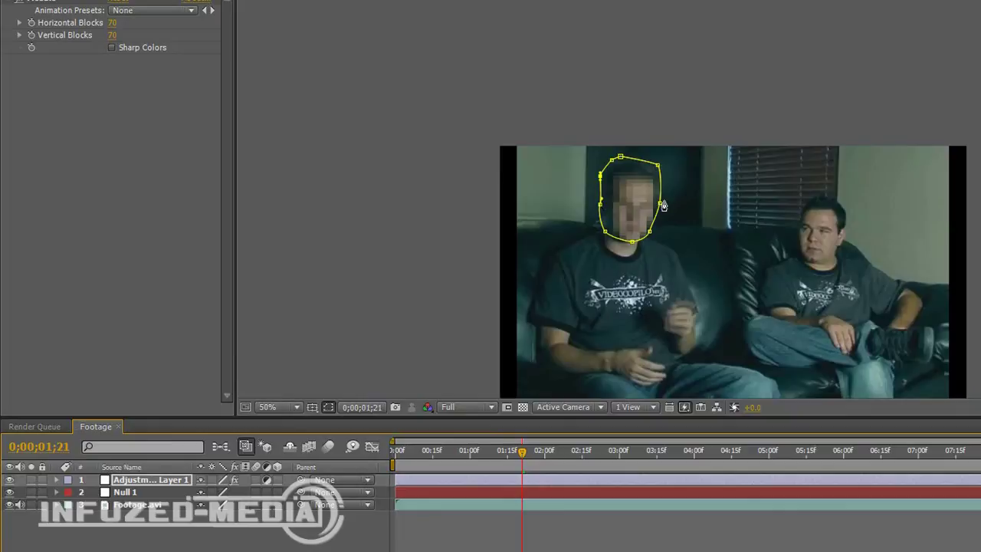
Step: Increase the feather of Mask 1 on Adjustment Layer 1 and collapse the property again
{"action": "key", "text": "f"}
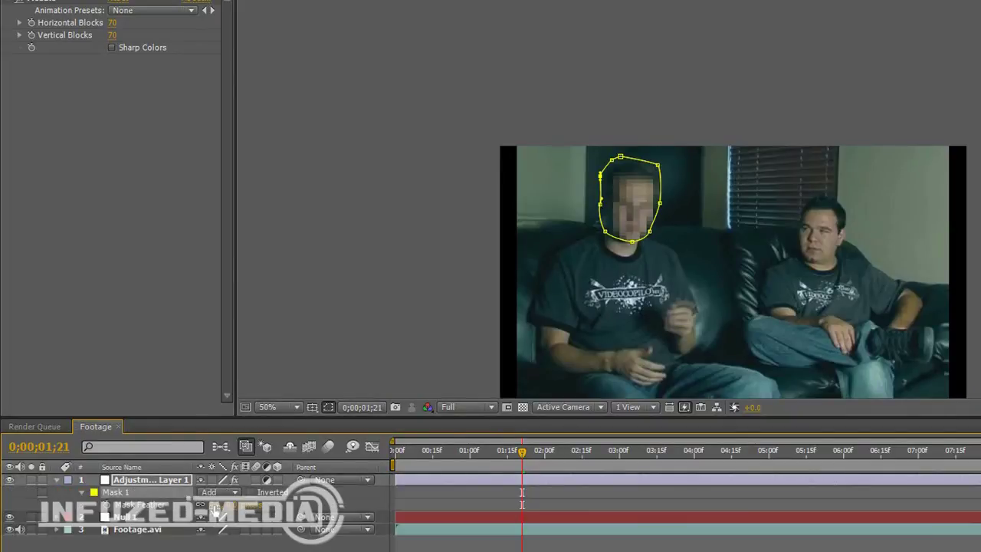
{"action": "left_click_drag", "start_coordinate": [216, 509], "coordinate": [315, 504]}
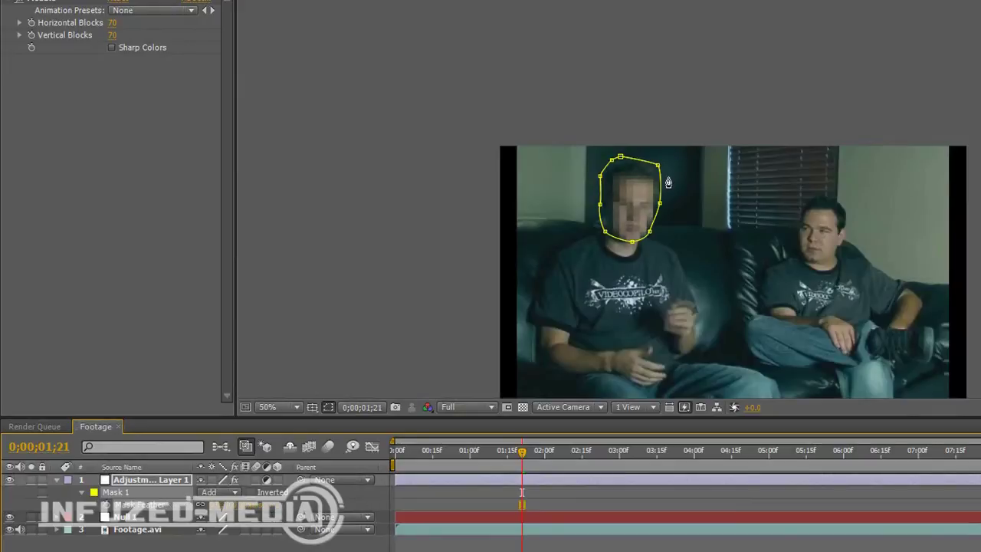
{"action": "key", "text": "f"}
{"action": "scroll", "coordinate": [666, 188], "scroll_direction": "up", "scroll_amount": 1}
{"action": "scroll", "coordinate": [661, 193], "scroll_direction": "down", "scroll_amount": 1}
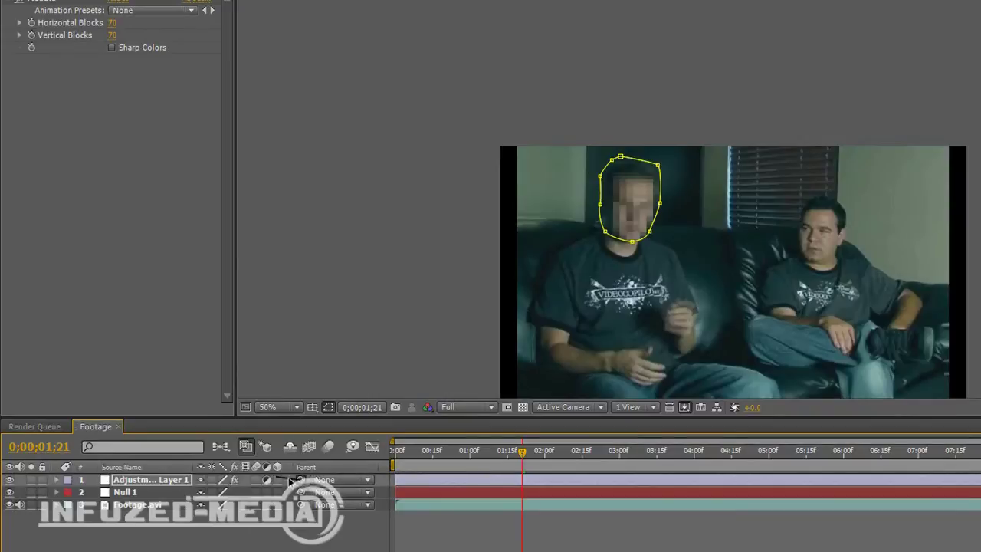
Step: Parent Adjustment Layer 1 to Null 1, hide the mask outline in the composition view and deselect the layer
{"action": "left_click_drag", "start_coordinate": [301, 480], "coordinate": [125, 492]}
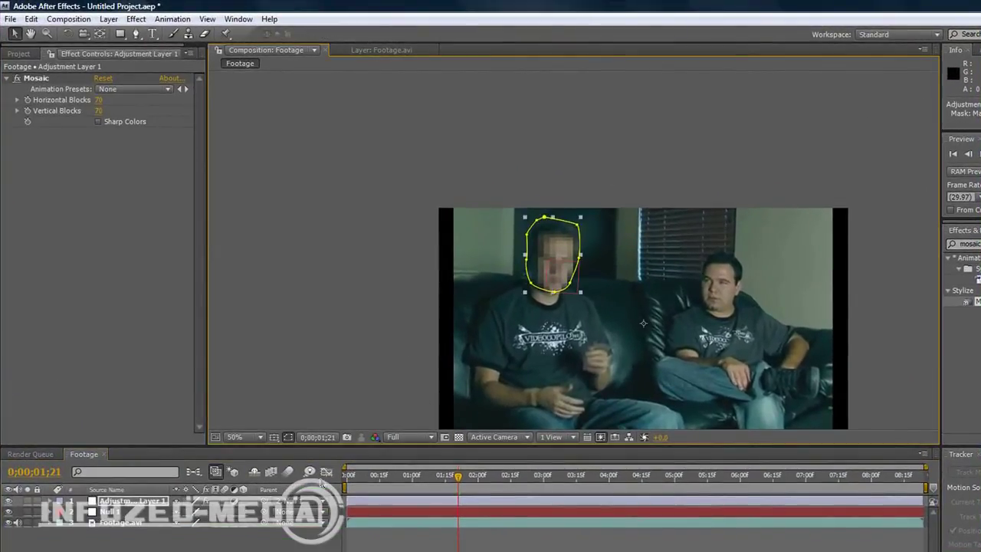
{"action": "left_click", "coordinate": [288, 439]}
{"action": "left_click", "coordinate": [287, 439]}
{"action": "left_click", "coordinate": [288, 440]}
{"action": "left_click", "coordinate": [287, 439]}
{"action": "left_click", "coordinate": [288, 439]}
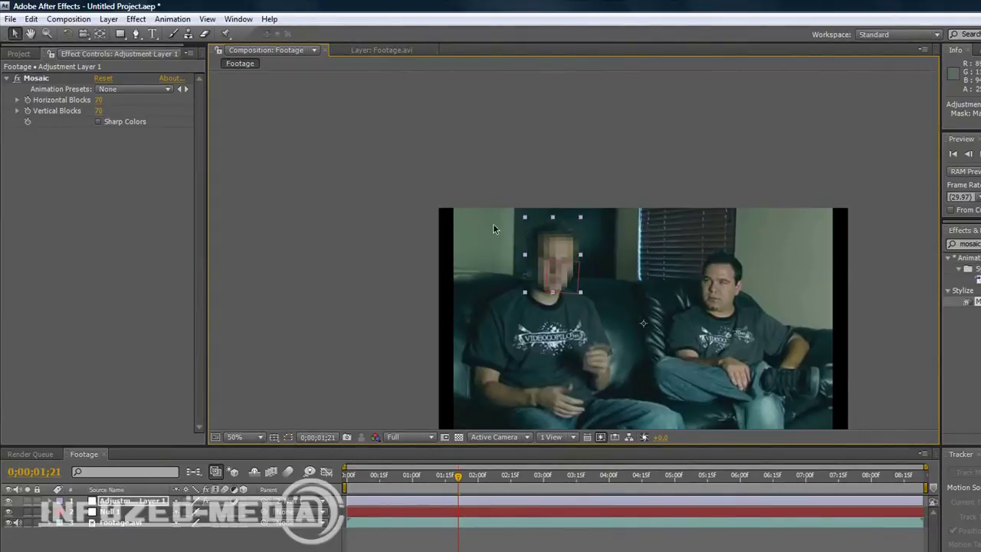
{"action": "left_click", "coordinate": [482, 287]}
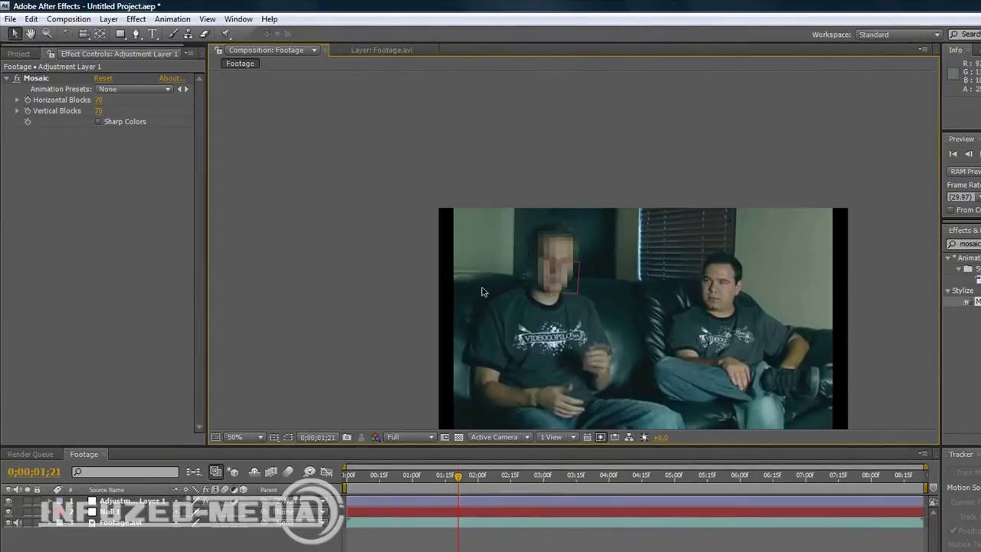
Step: Hide Null 1, then show Adjustment Layer 1's mask outline and scrub to 0;00;06;03 to check the tracking
{"action": "left_click", "coordinate": [7, 511]}
{"action": "left_click_drag", "start_coordinate": [366, 477], "coordinate": [430, 487]}
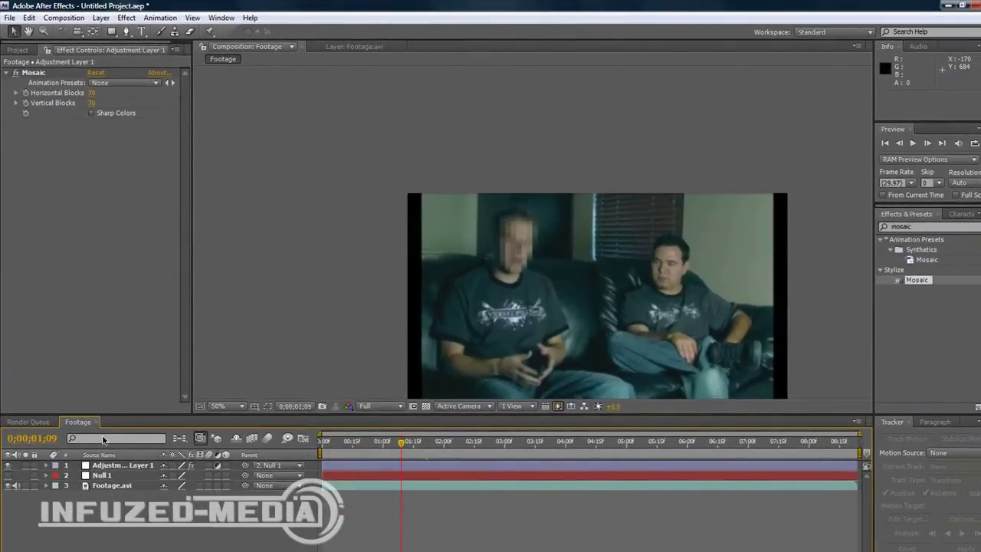
{"action": "left_click", "coordinate": [269, 407]}
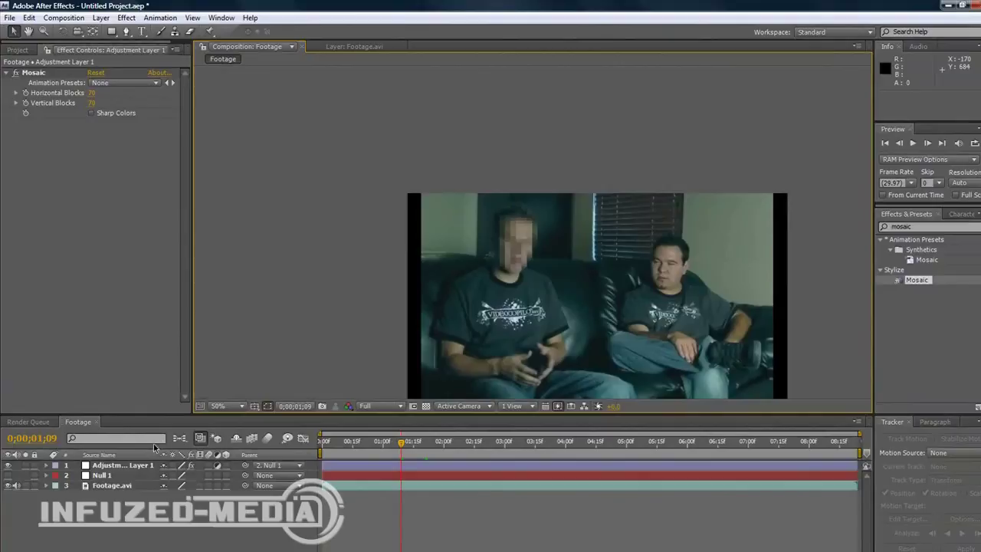
{"action": "left_click", "coordinate": [123, 465]}
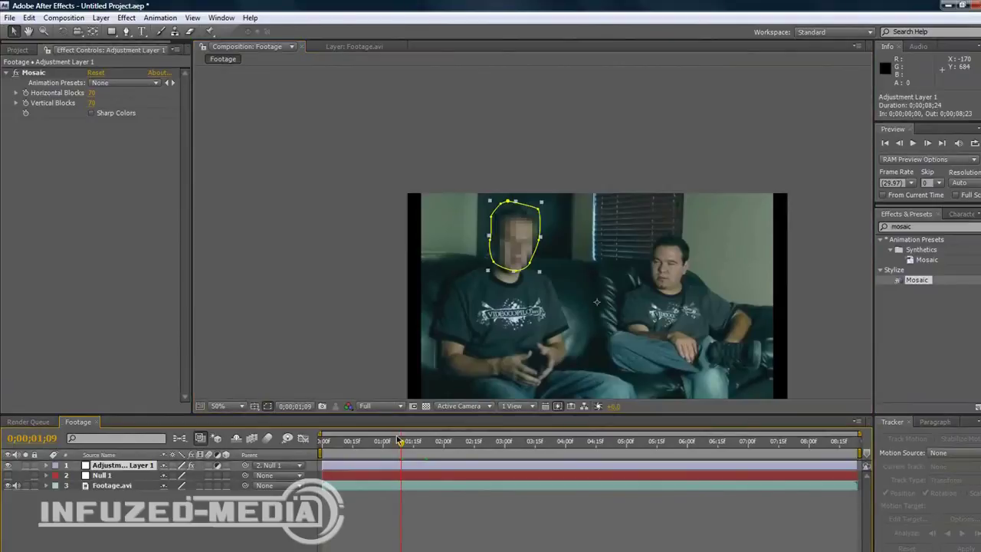
{"action": "left_click_drag", "start_coordinate": [517, 447], "coordinate": [575, 444]}
{"action": "left_click", "coordinate": [692, 443]}
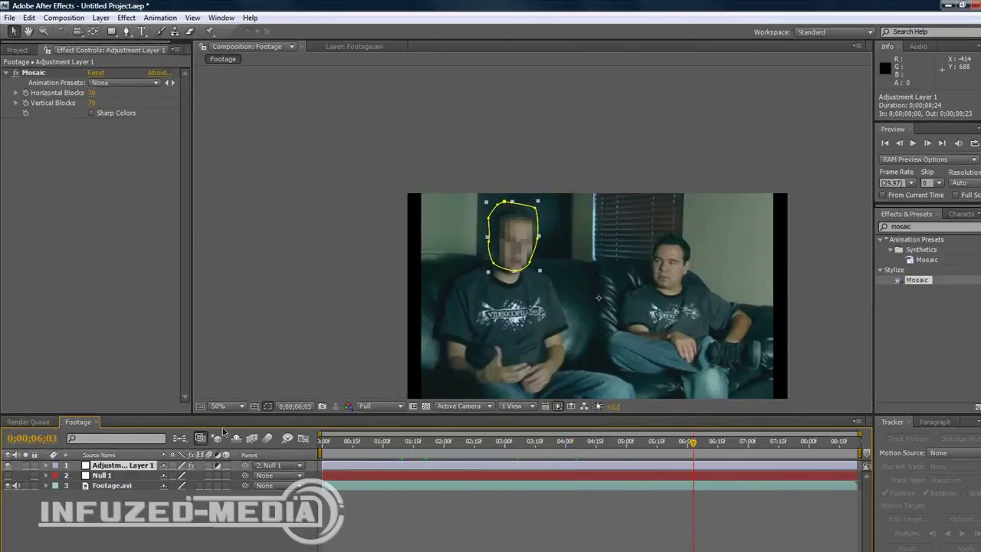
Step: Hide the mask outline and preview the tracked mosaic from 0;00;01;07
{"action": "left_click", "coordinate": [266, 406]}
{"action": "left_click_drag", "start_coordinate": [351, 445], "coordinate": [397, 443]}
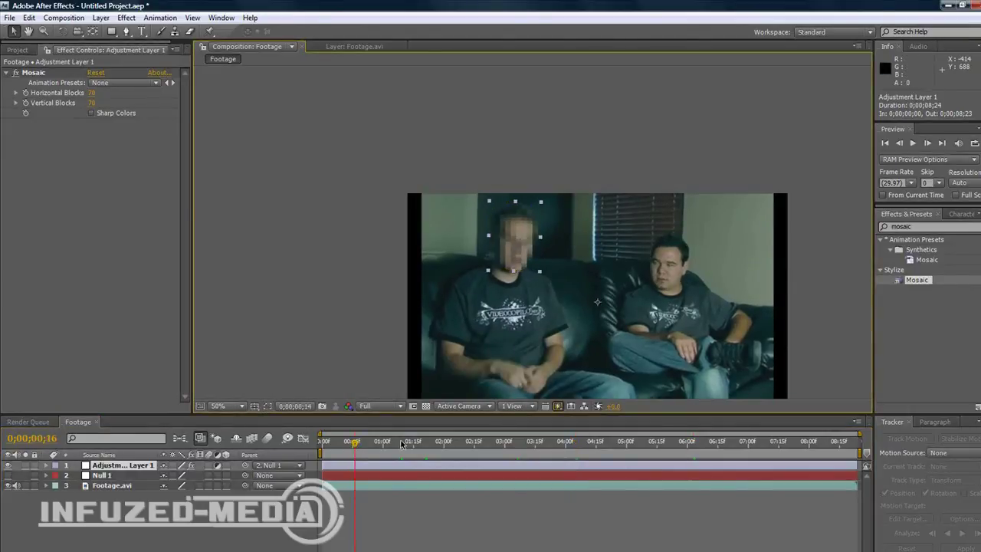
{"action": "key", "text": "space"}
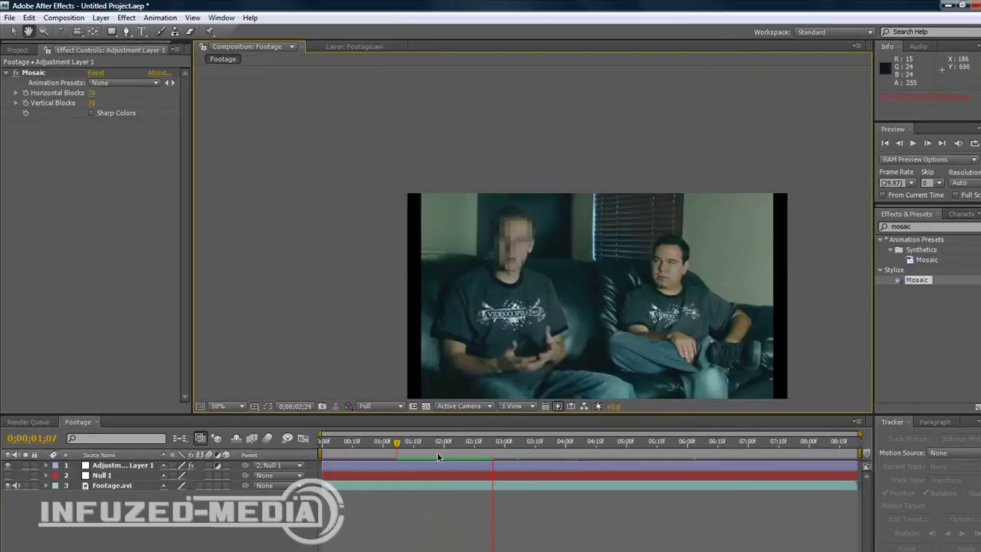
{"action": "key", "text": "space"}
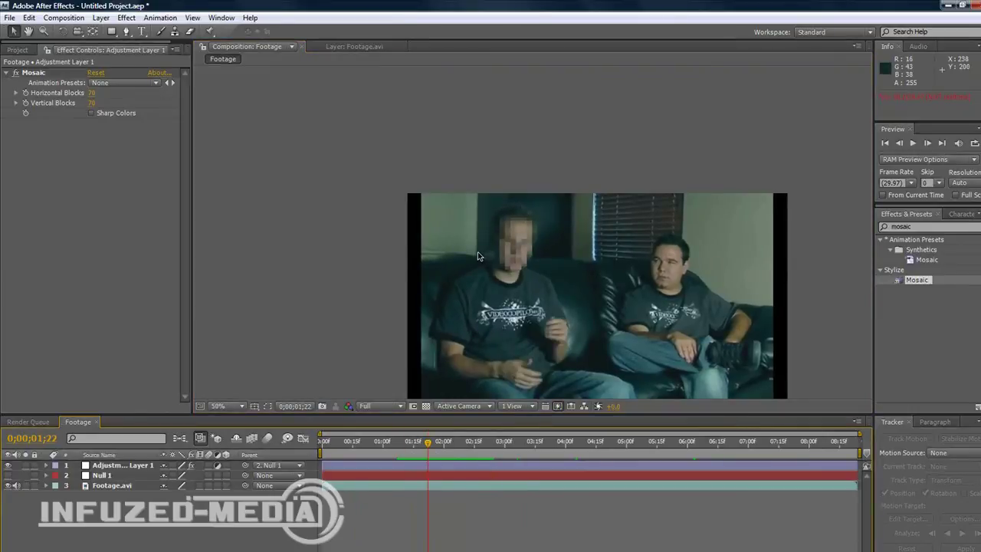
Step: Reposition the composition view on the finished mosaic, then minimize the program window to show the desktop
{"action": "scroll", "coordinate": [477, 252], "scroll_direction": "up", "scroll_amount": 1}
{"action": "scroll", "coordinate": [478, 251], "scroll_direction": "down", "scroll_amount": 1}
{"action": "left_click_drag", "start_coordinate": [477, 252], "coordinate": [479, 212]}
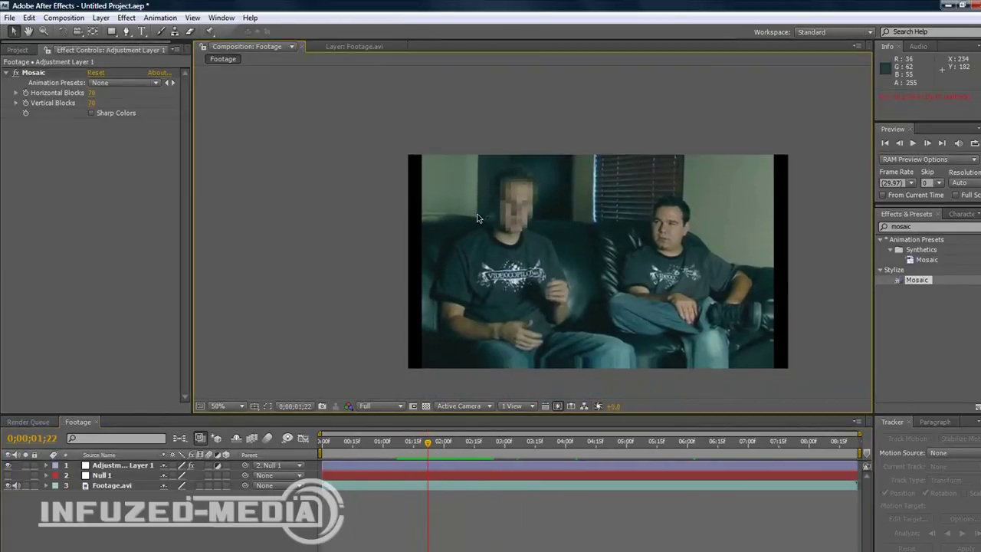
{"action": "left_click", "coordinate": [947, 4]}
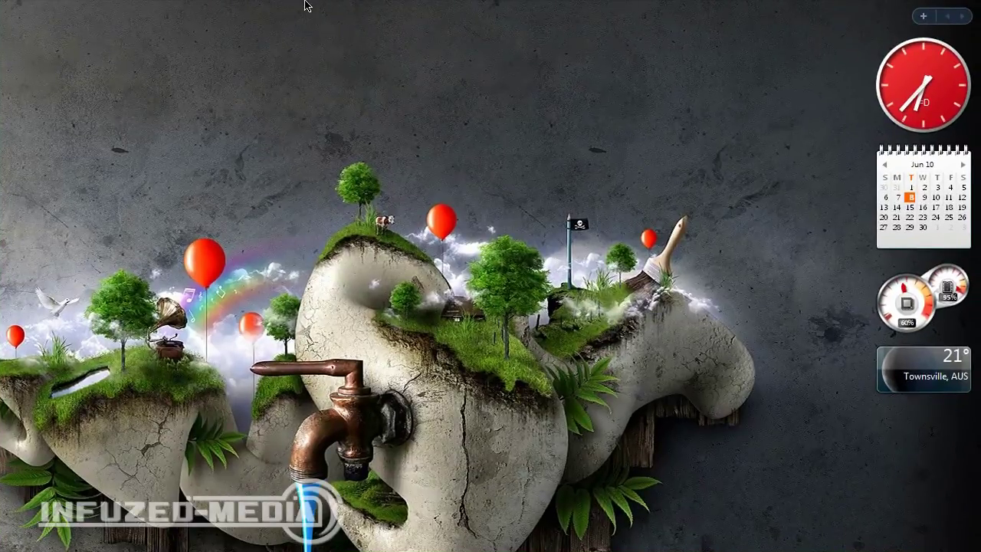